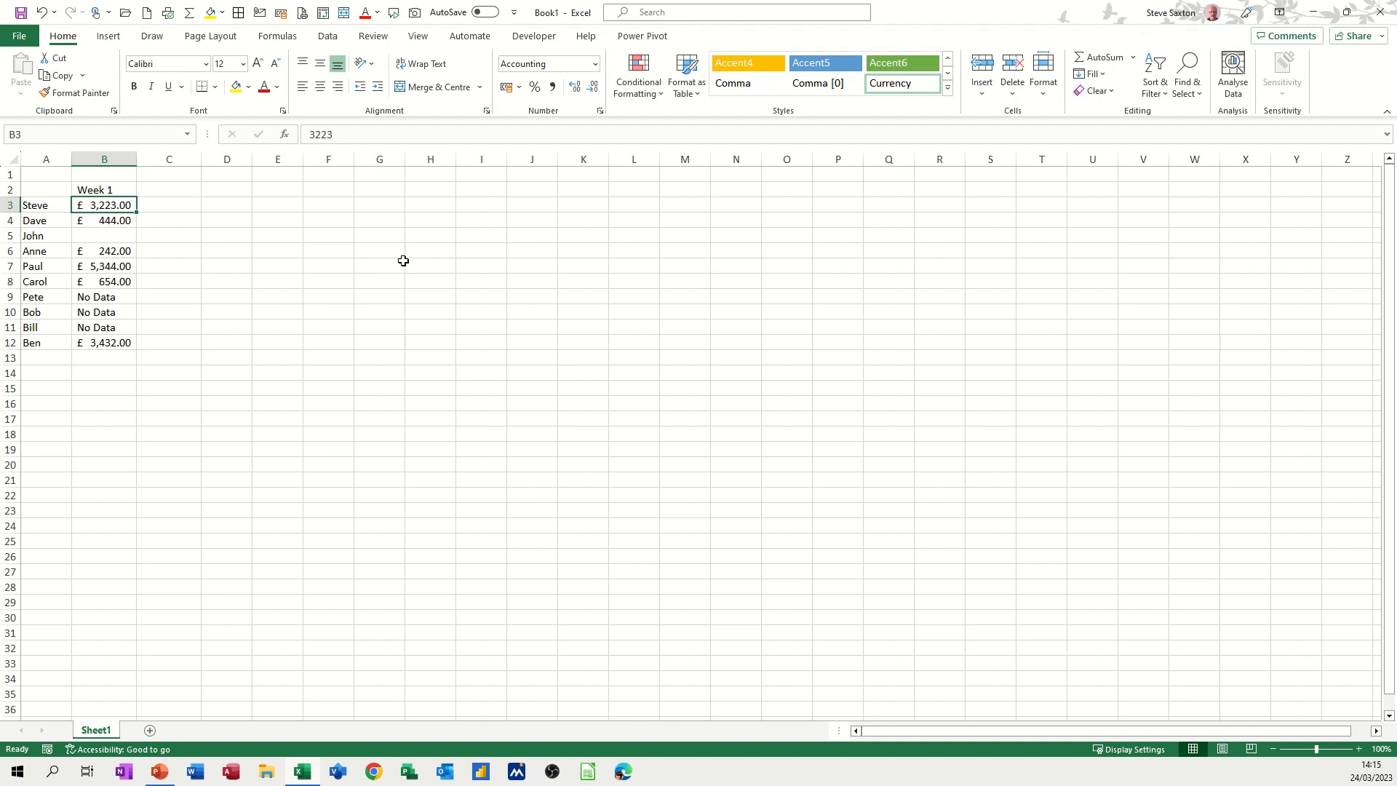
Clear the No Data entries from cells B9:B11
left_click_drag(110, 293, 110, 327)
key("Delete")
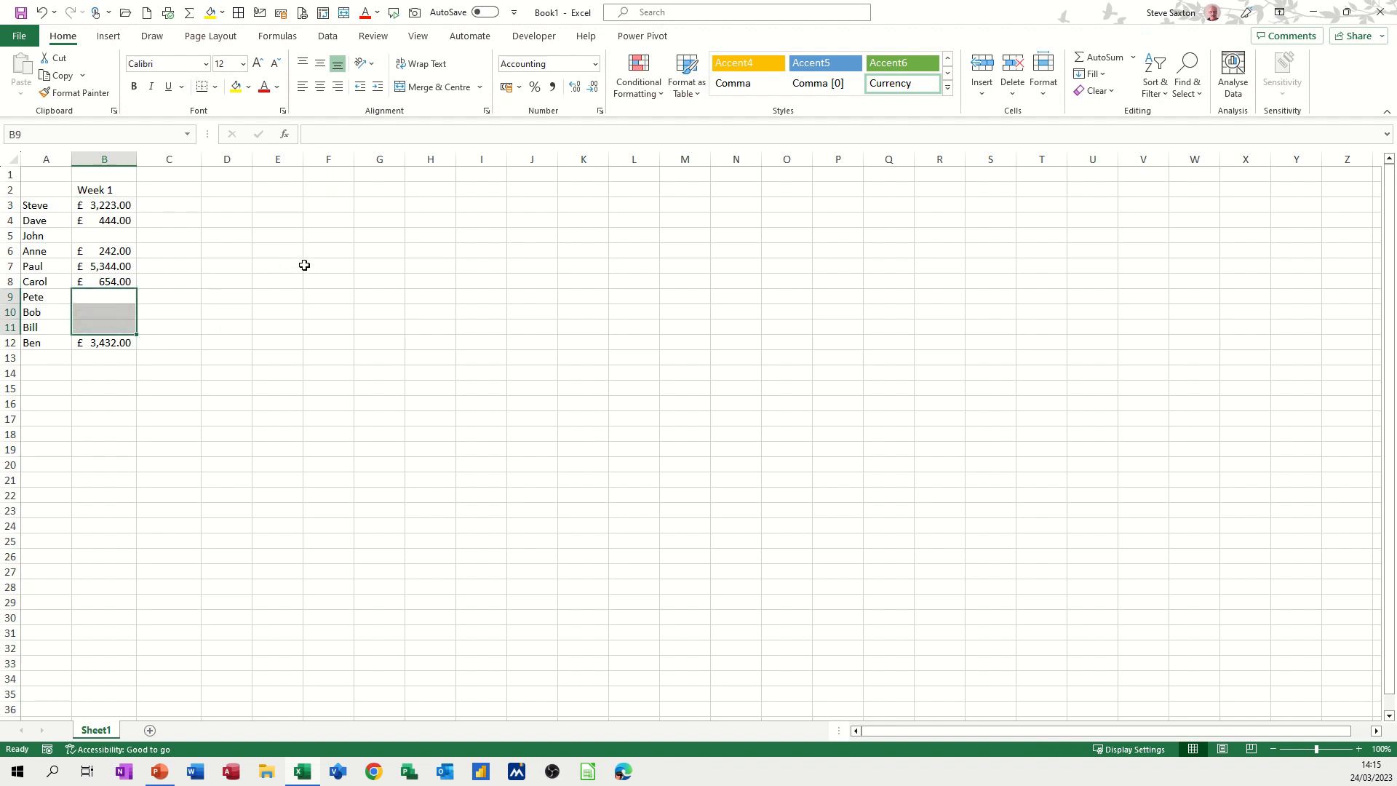
left_click(306, 264)
Add an AutoSum total of B3:B12 in B13, giving £13,339.00
left_click_drag(113, 209, 98, 339)
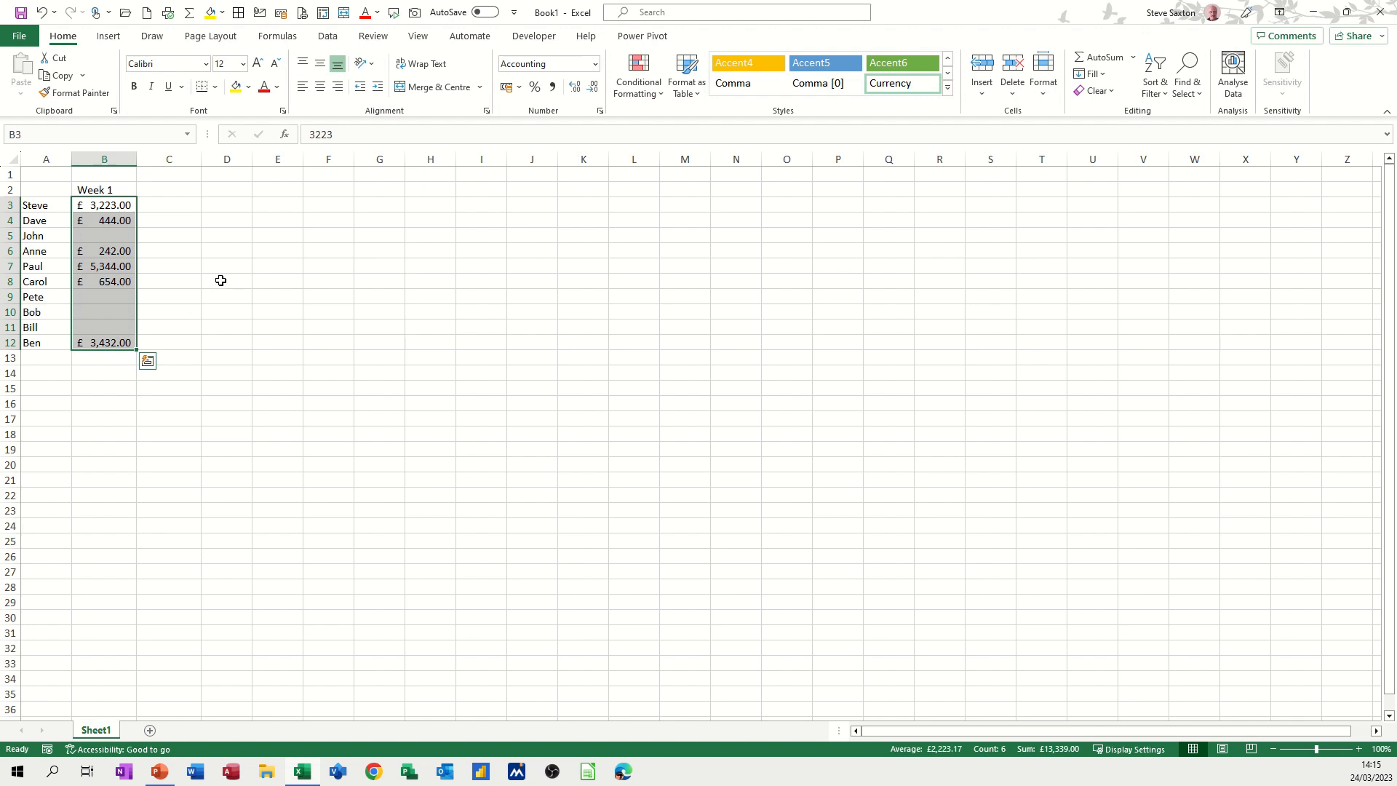
key("alt+equal")
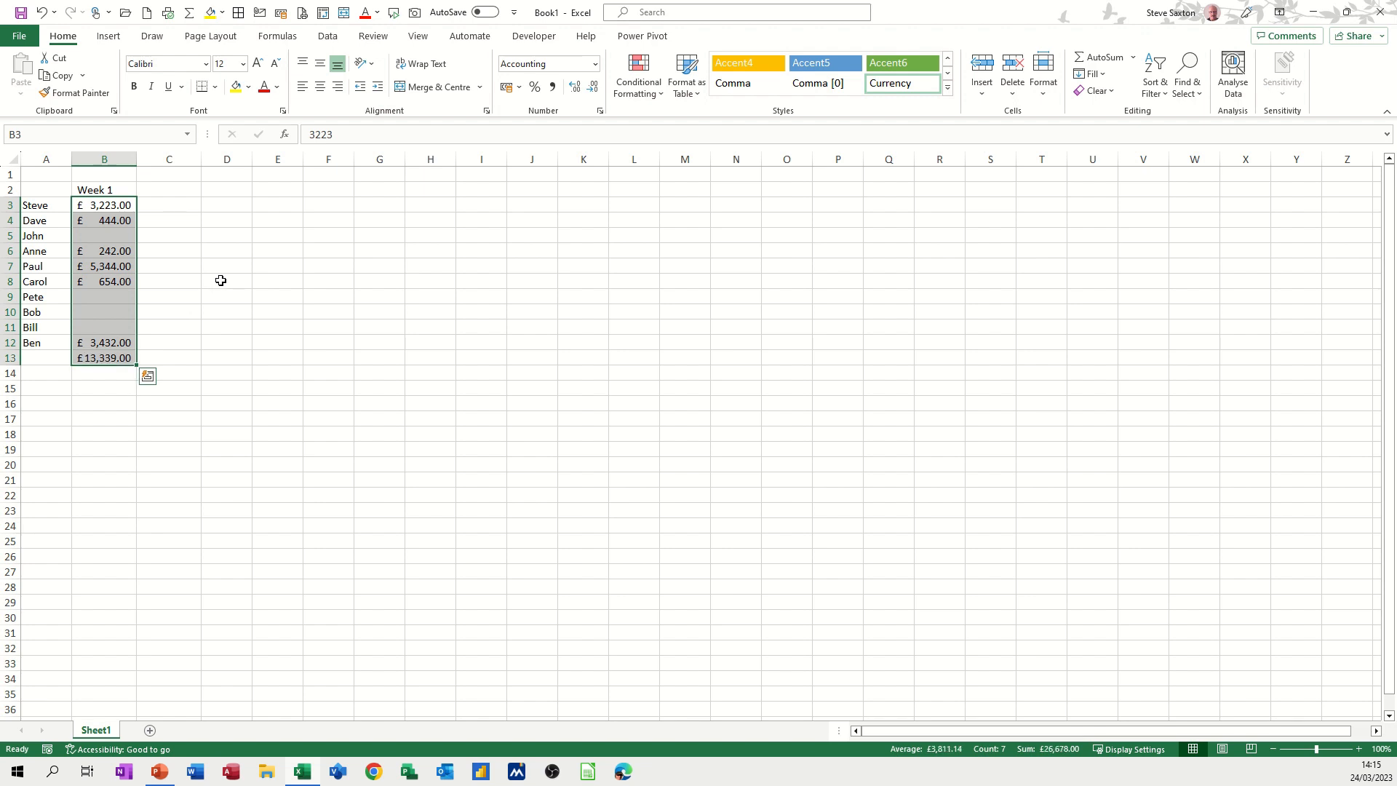
left_click(107, 356)
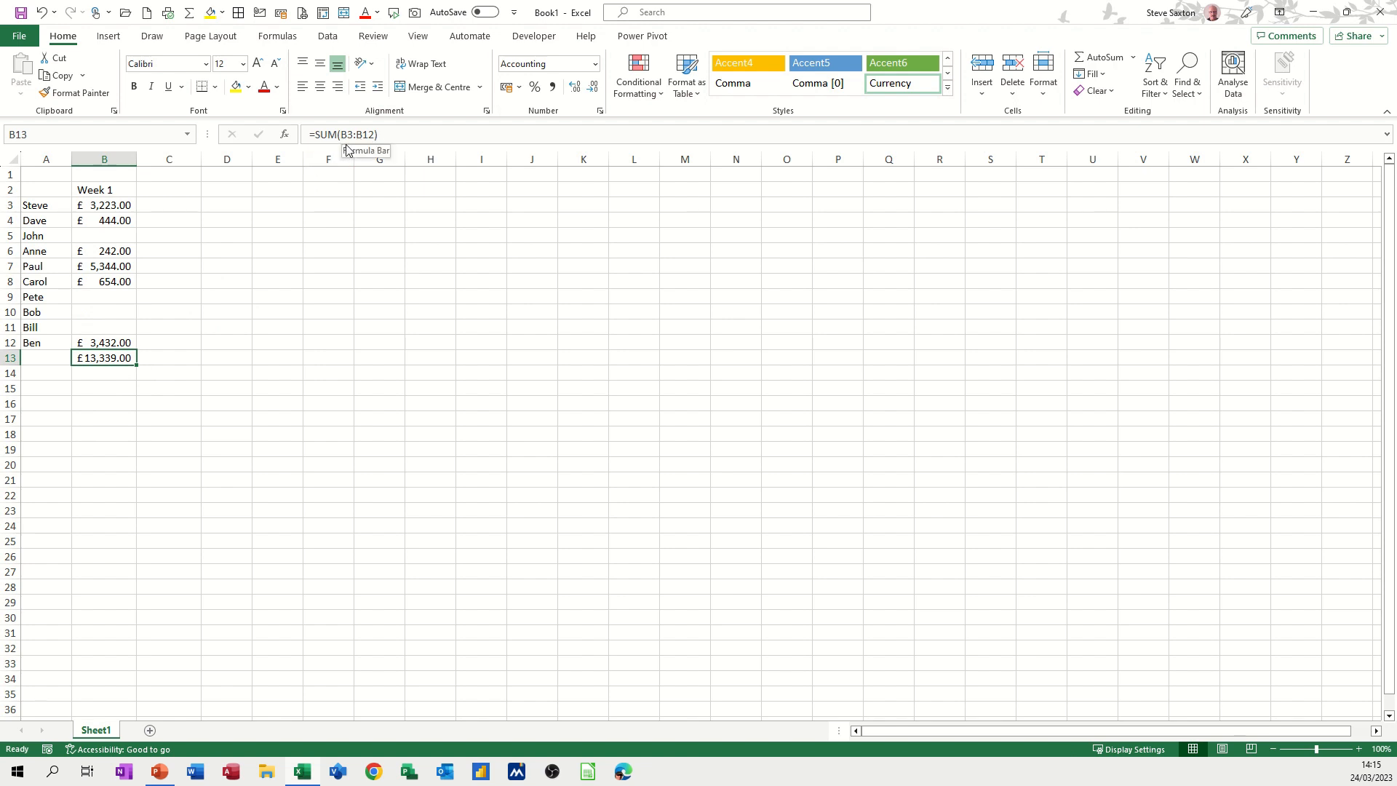
left_click_drag(120, 207, 109, 342)
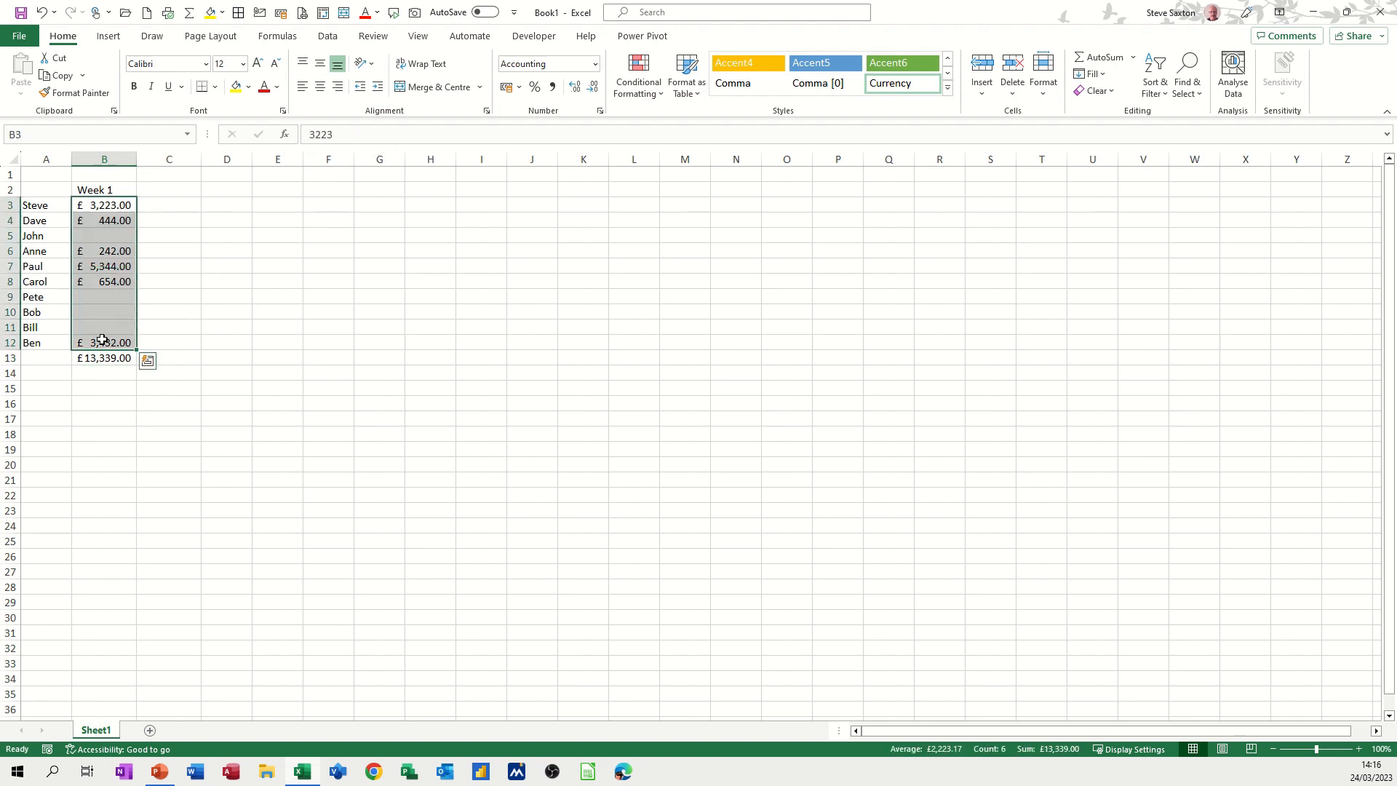
Use Quick Analysis Totals > % Total to fill column C with each sale's share (24.16% first row)
left_click(148, 361)
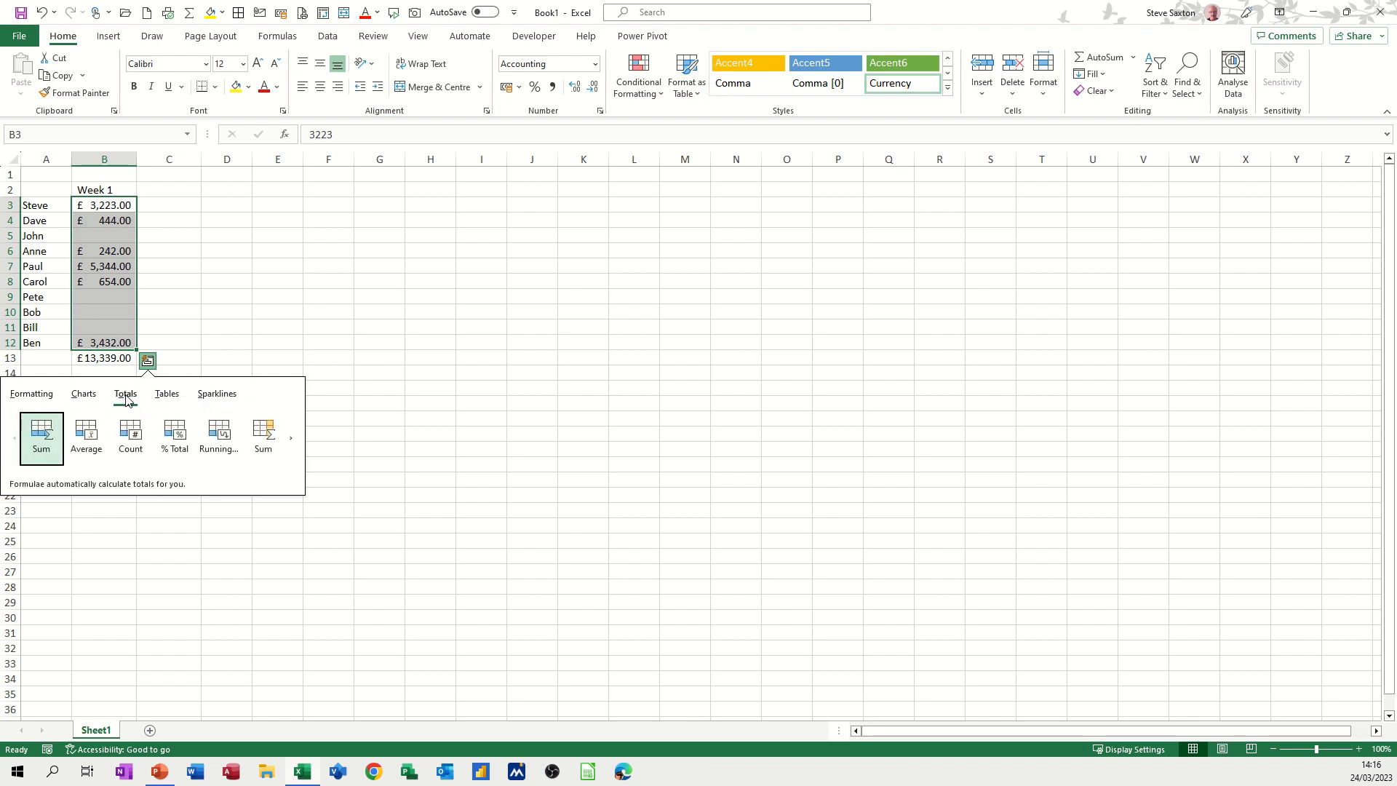
left_click(292, 444)
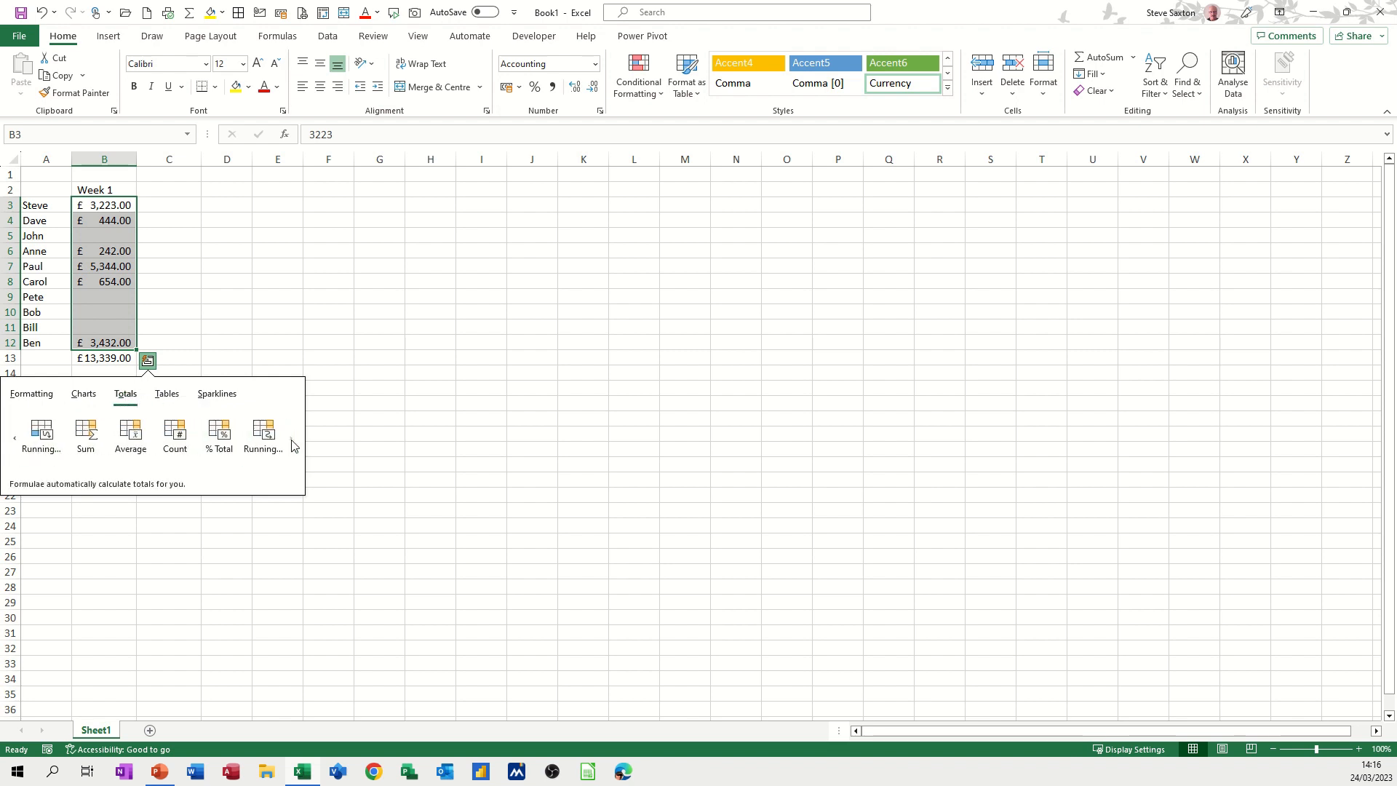
left_click(218, 437)
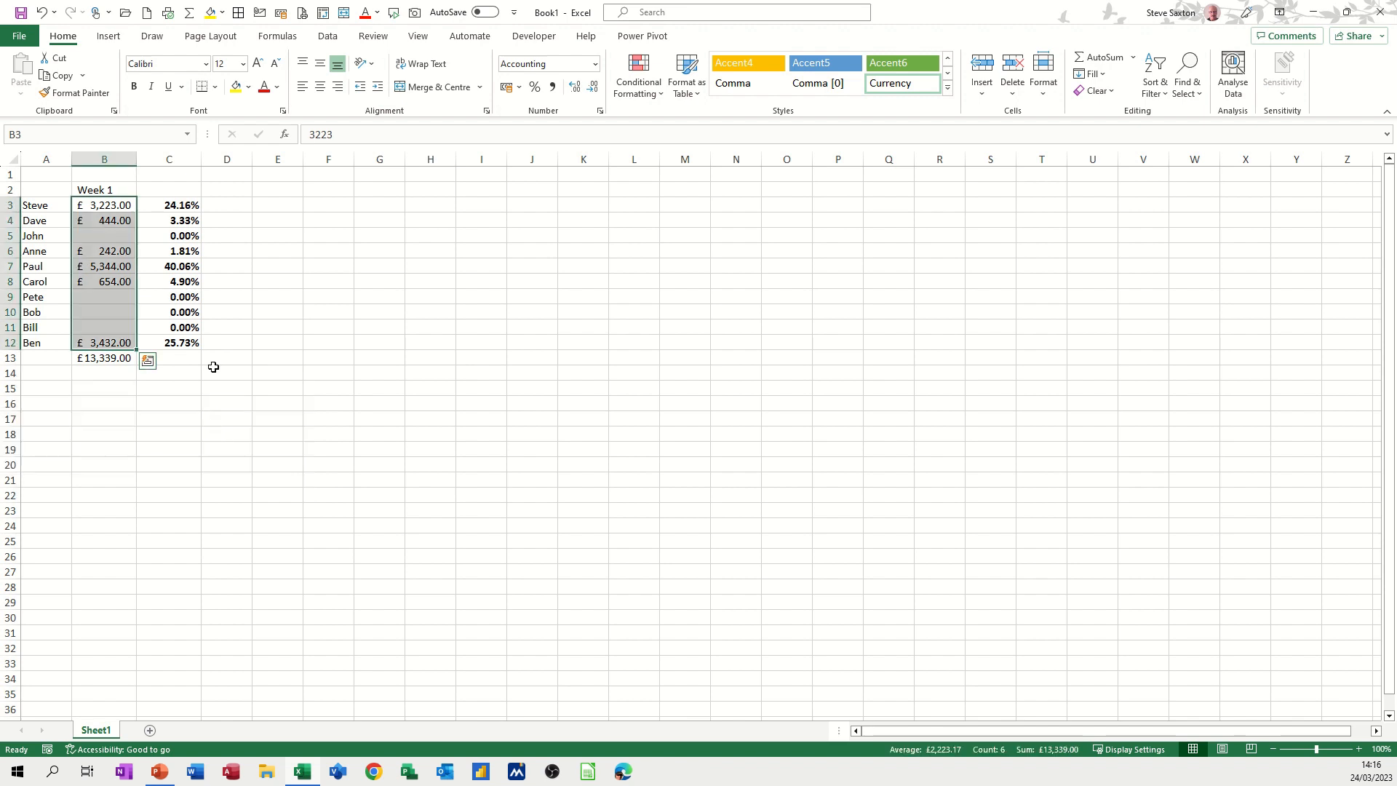
left_click(176, 315)
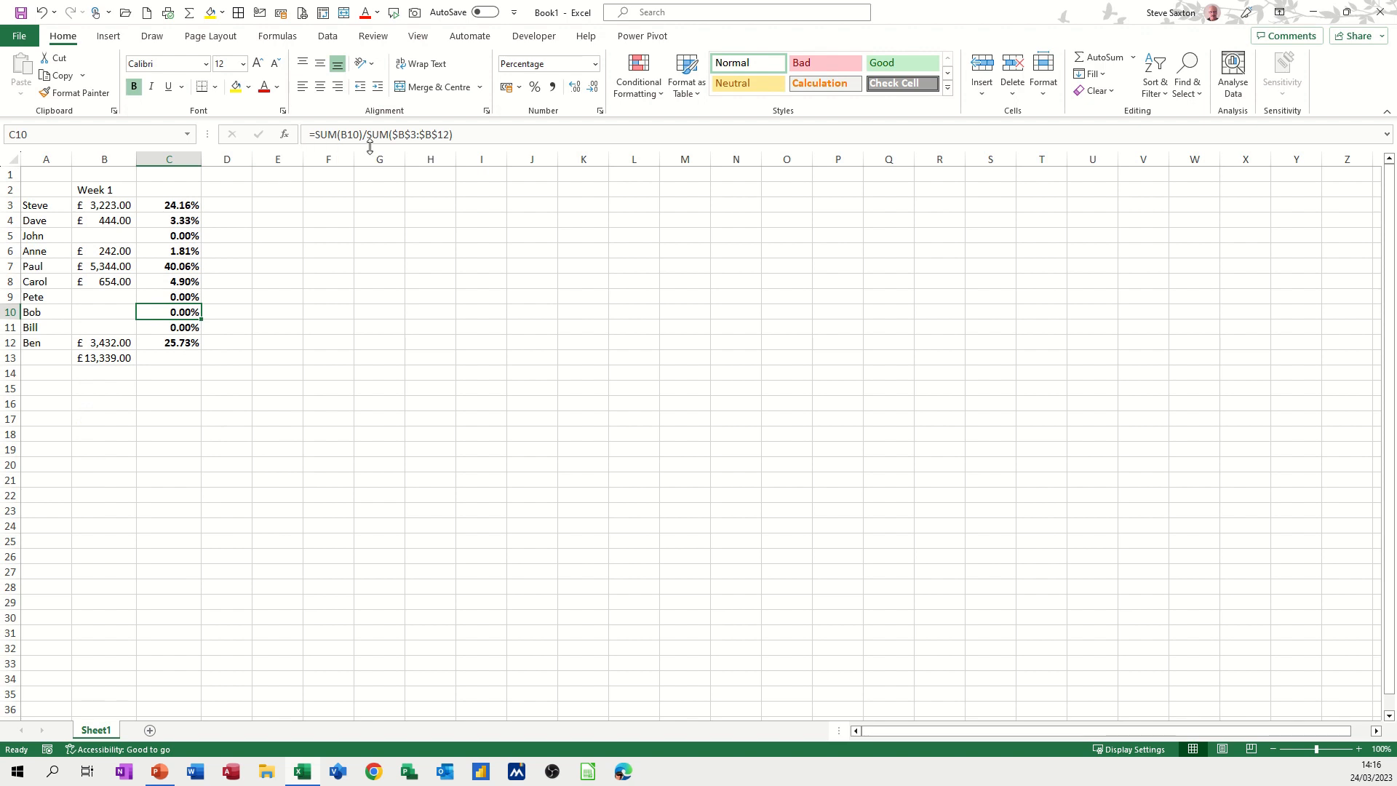
left_click(103, 208)
left_click_drag(103, 217, 103, 327)
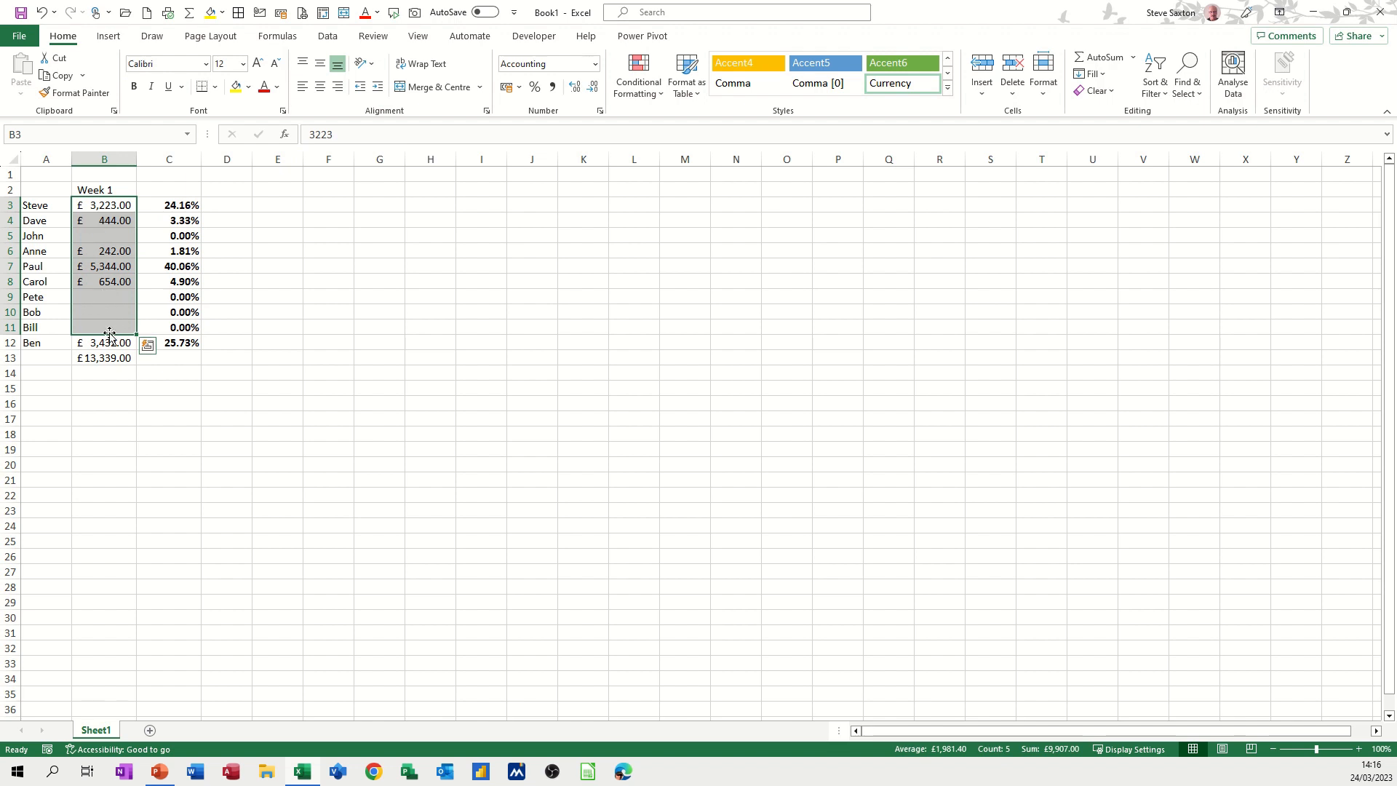
Within B3:B11, select only the blank cells B5 and B9:B11 via Go To Special > Blanks
left_click(111, 233)
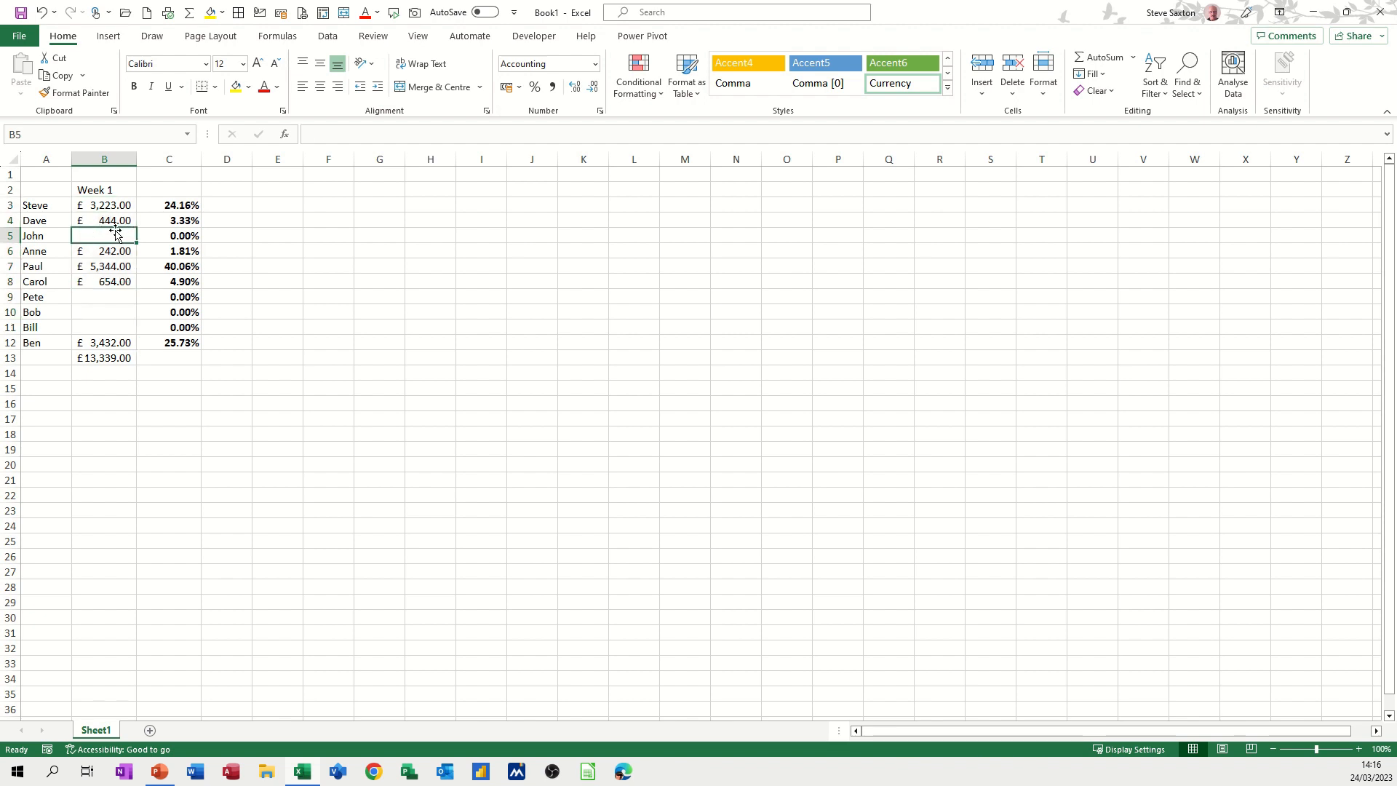
left_click_drag(108, 207, 103, 343)
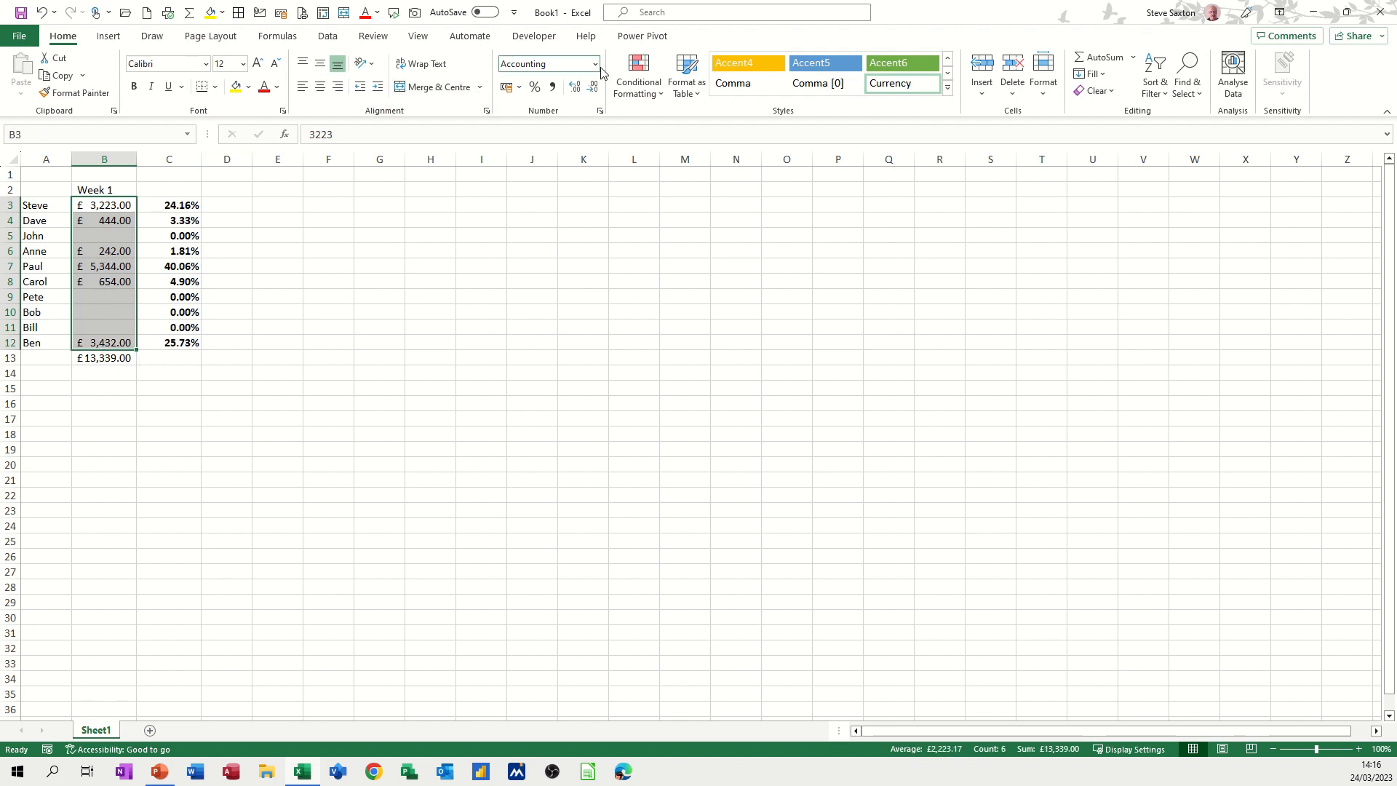
left_click(1187, 84)
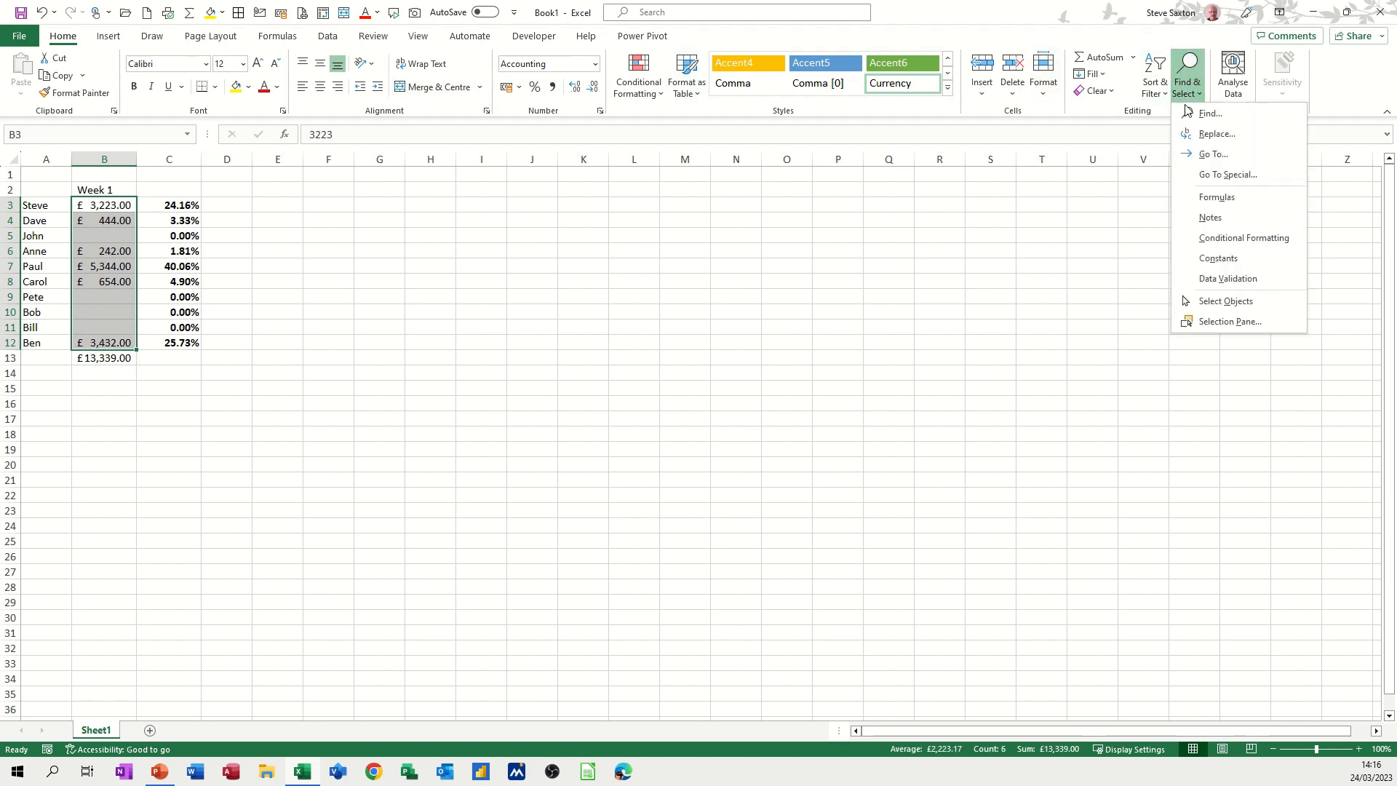
left_click(1221, 175)
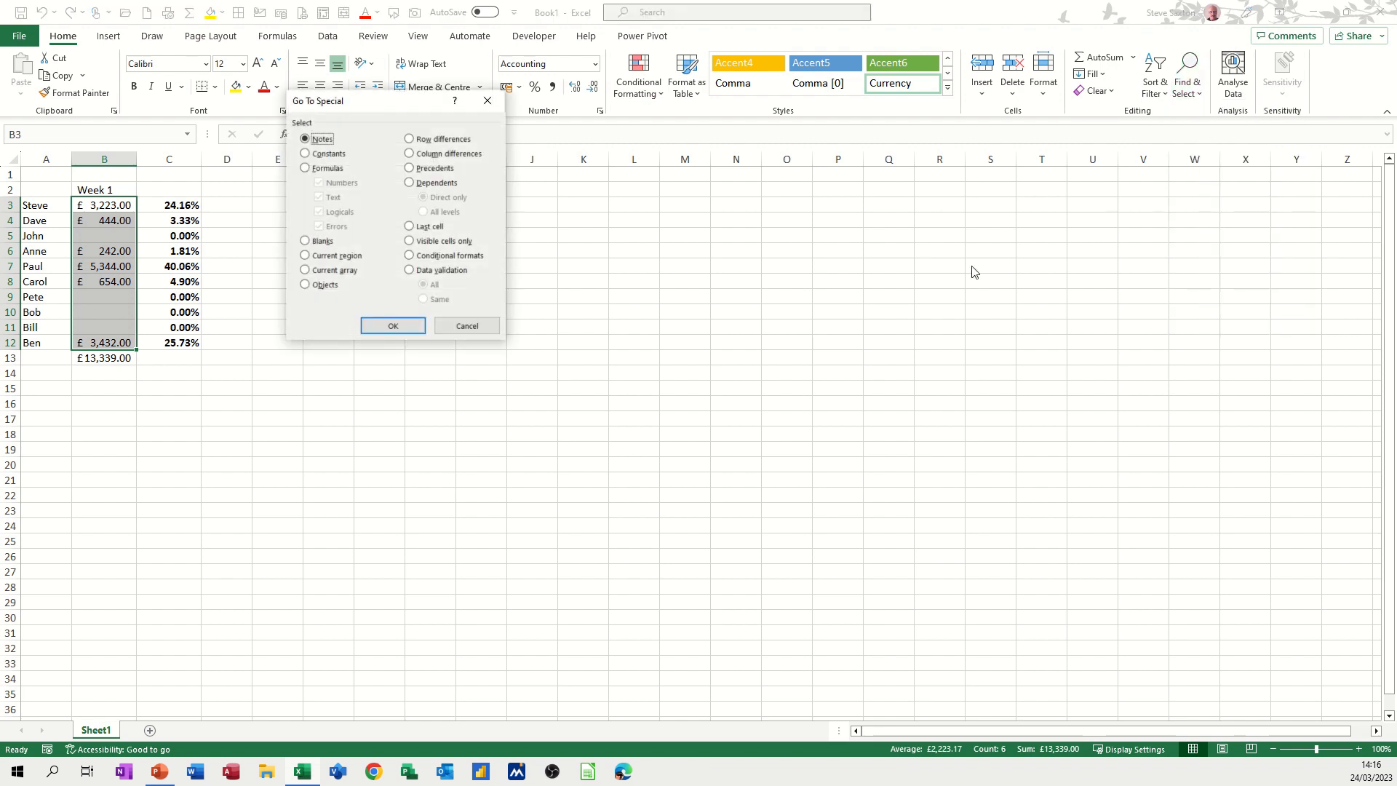
left_click(307, 242)
left_click(393, 328)
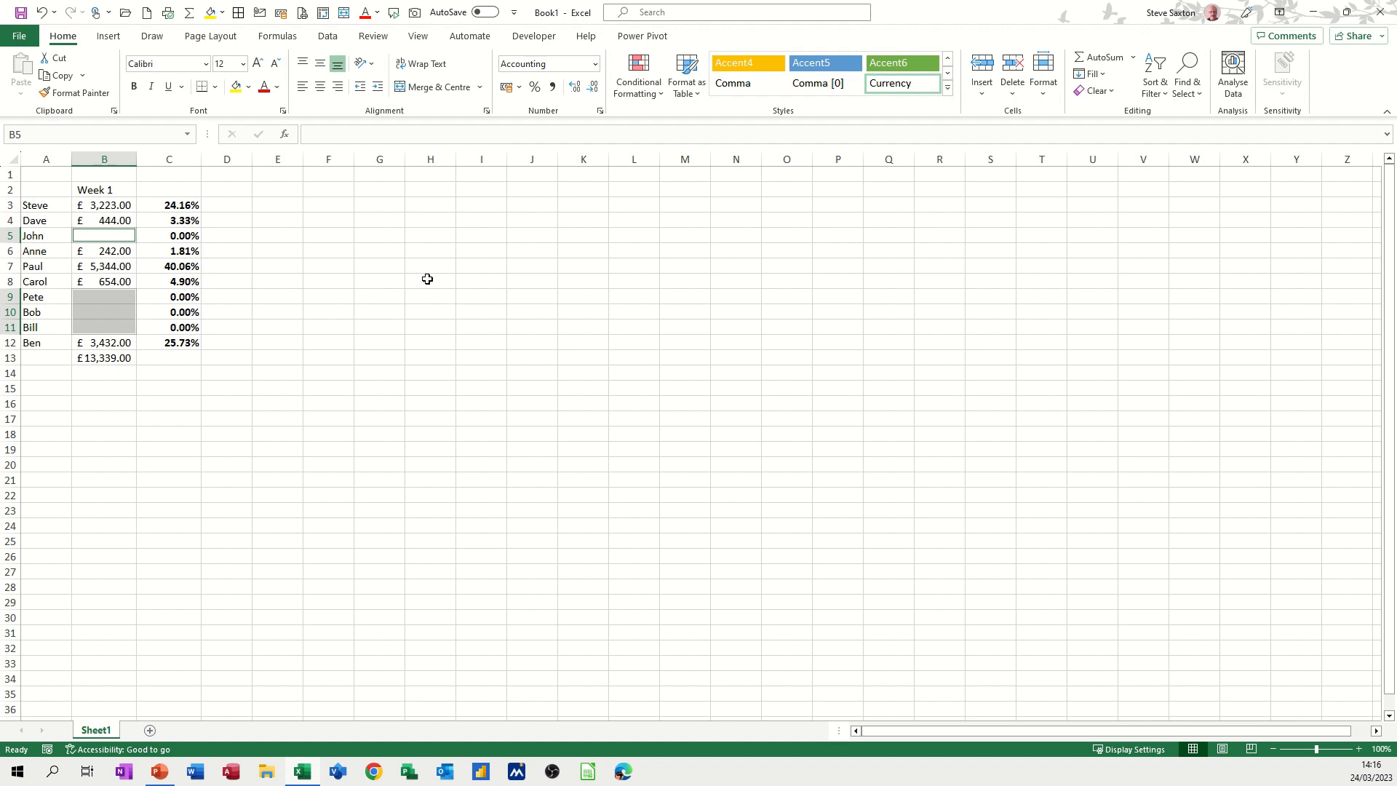
Enter 'No Data' into all selected blank cells at once with Ctrl+Enter
type("No Data")
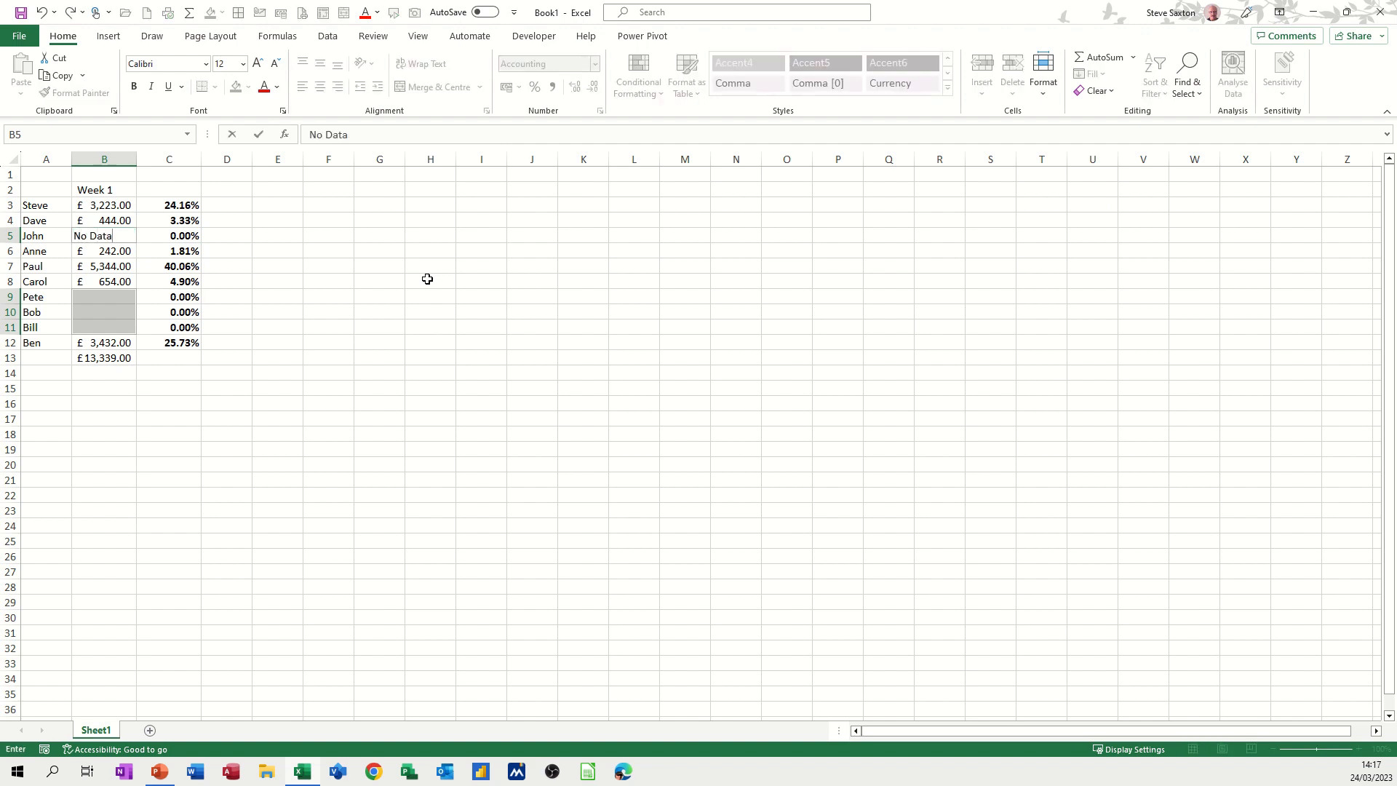
key("ctrl+Return")
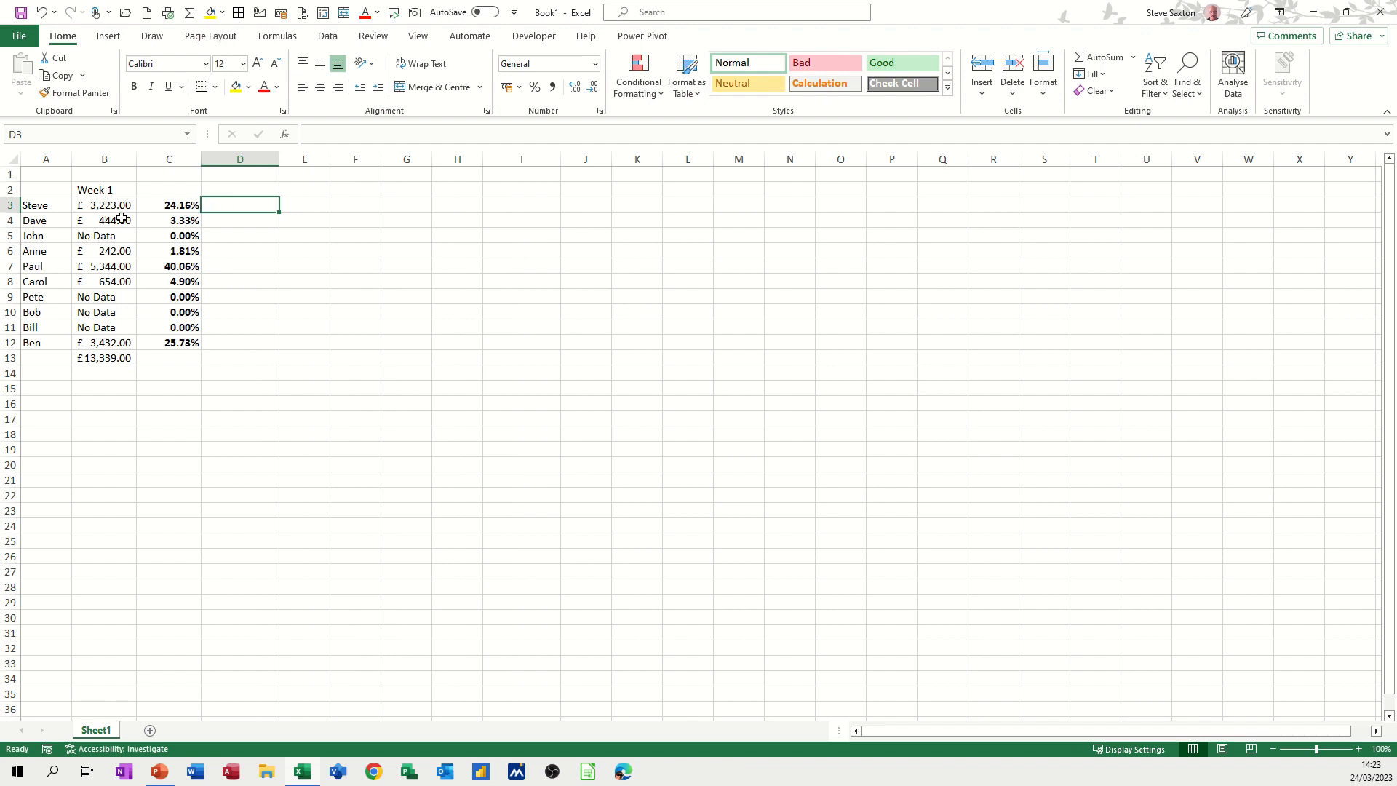
Enter =B3 in D3 and fill it down to D12
type("=")
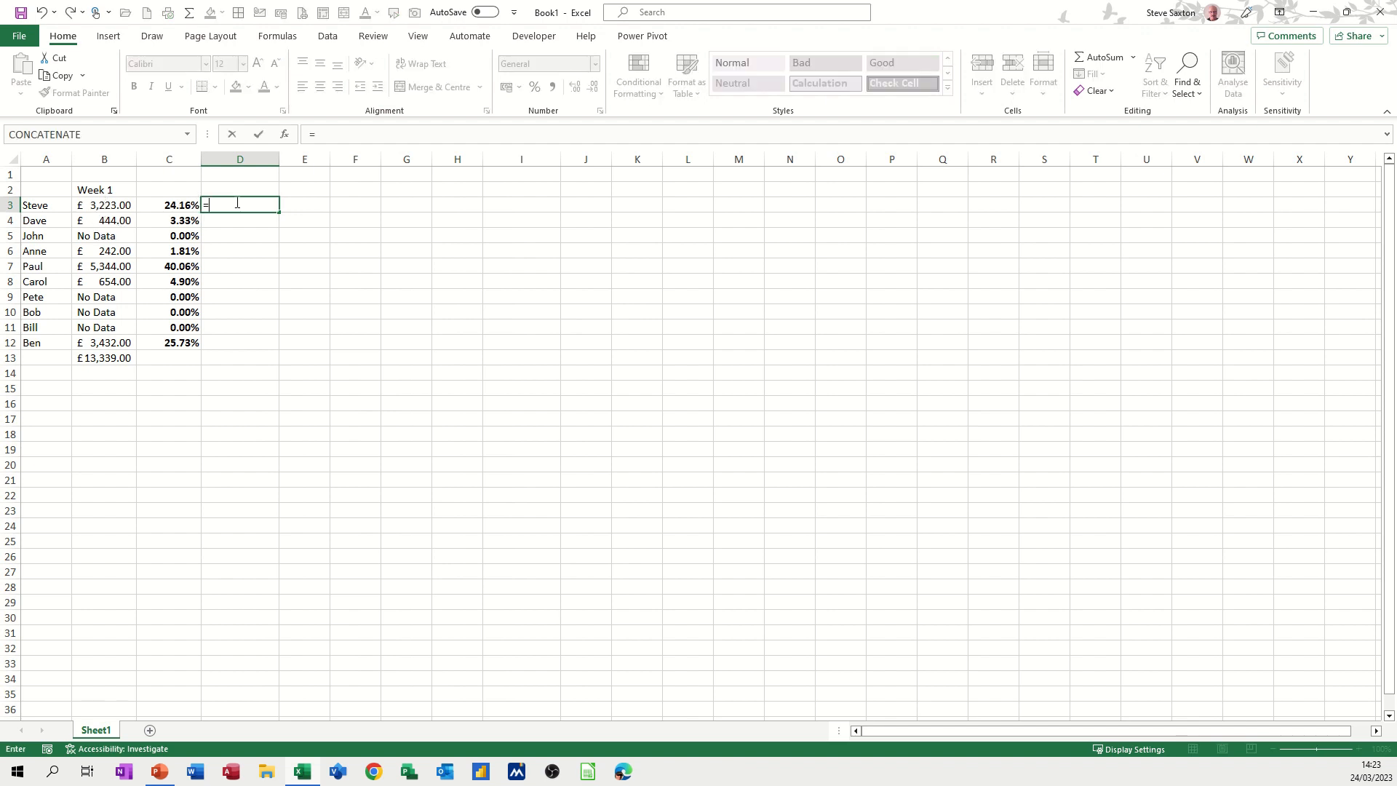
left_click(117, 205)
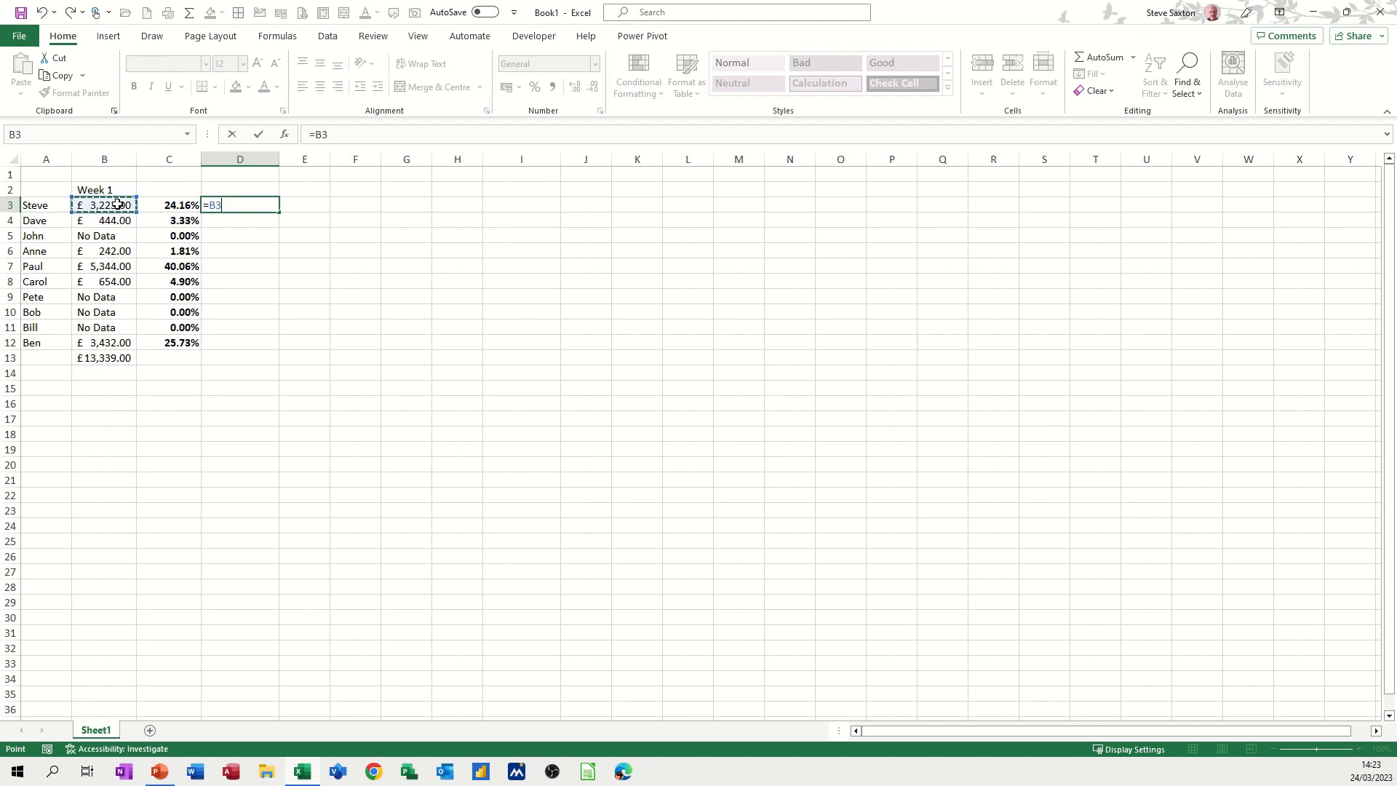
key("Return")
left_click(258, 201)
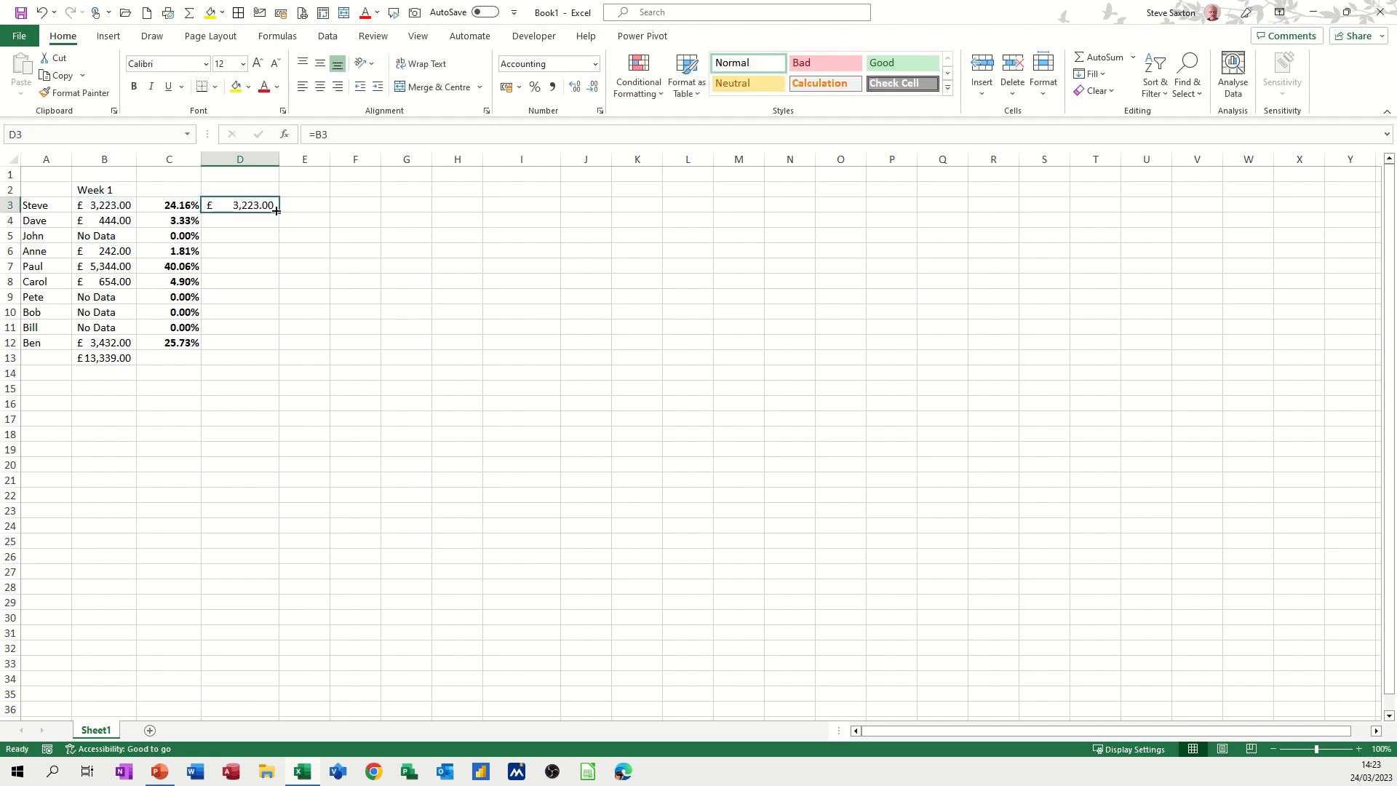
left_click_drag(279, 211, 281, 351)
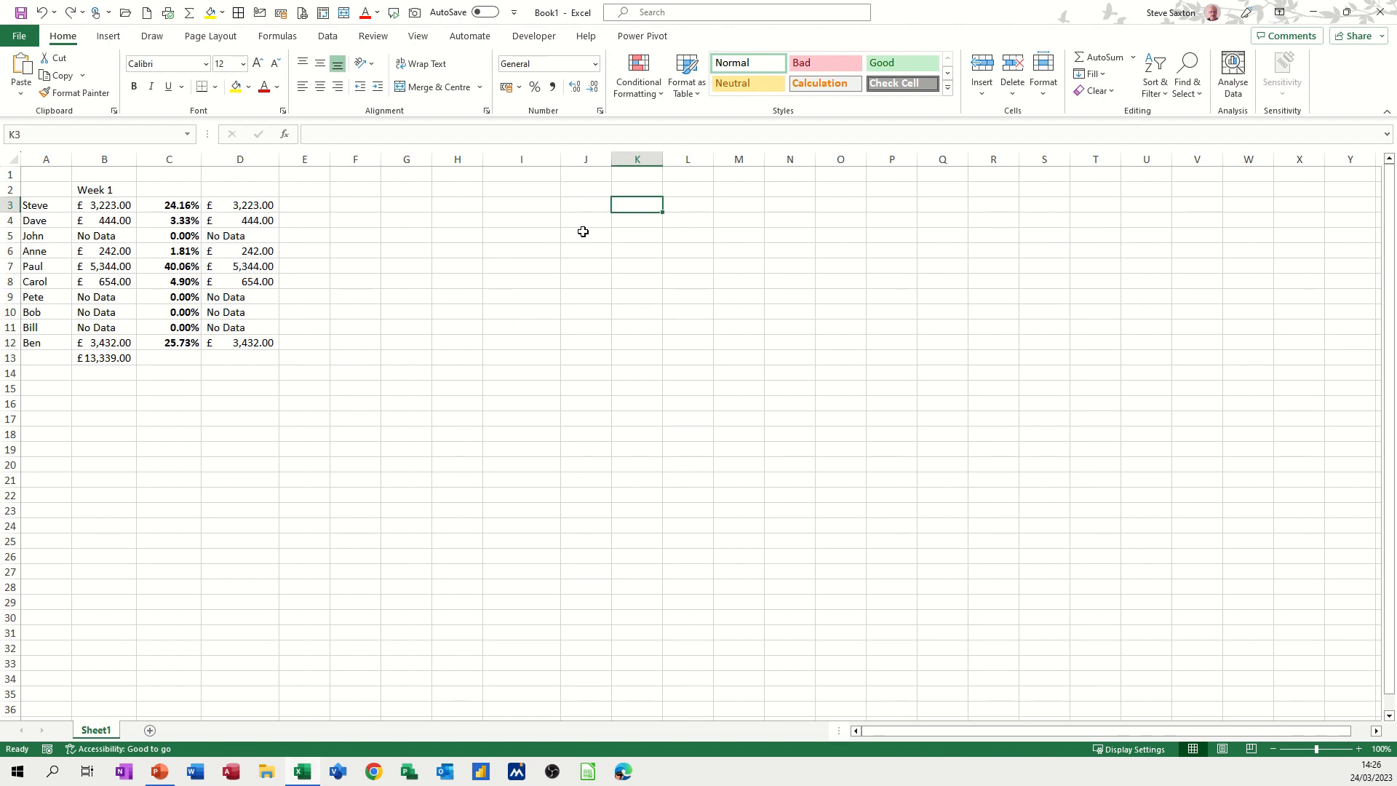
Paste the code [Red][<500]£#" Bad "✕;[Blue]" Good "£#✓ into J3 and refill D3 down to D12
left_click(574, 205)
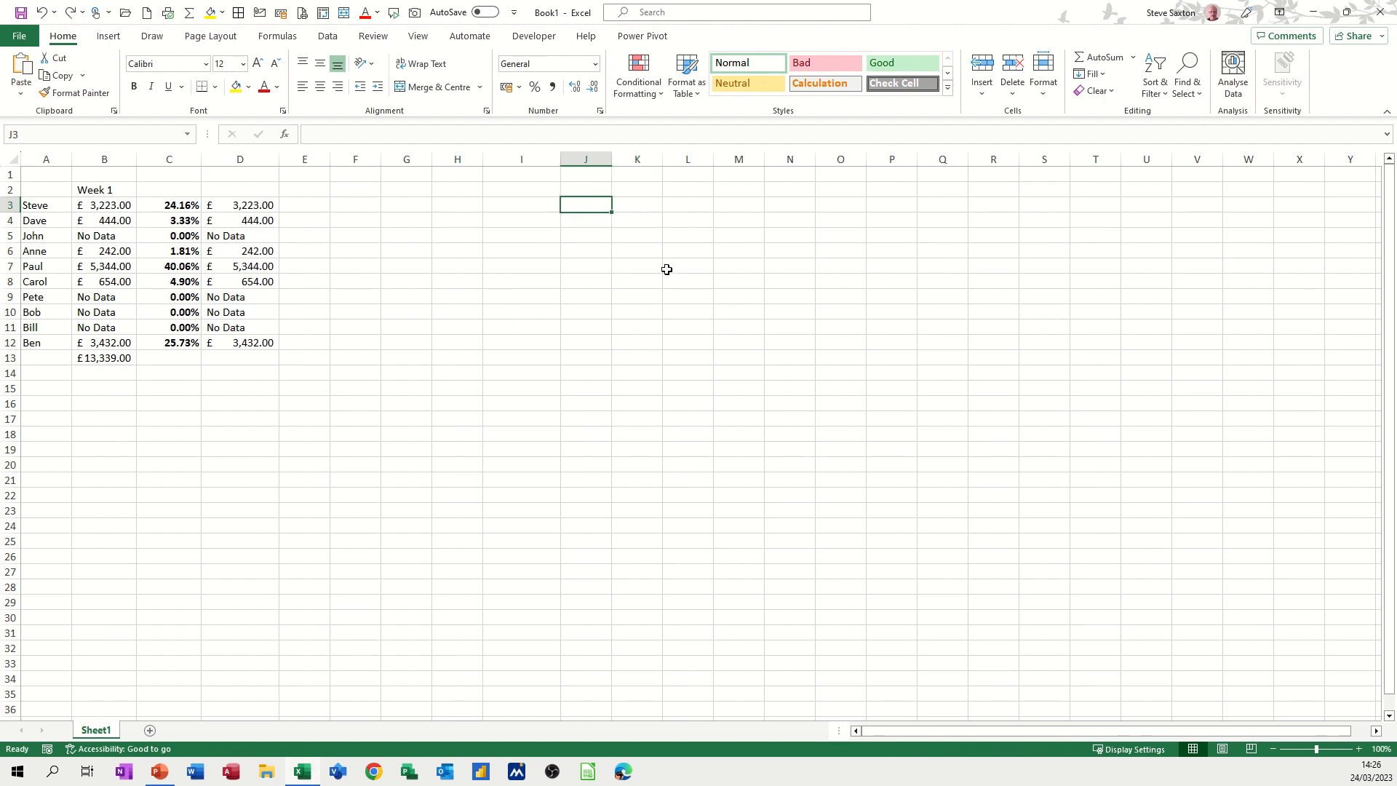
type("[Red][<500]£#\" Bad \"✕;[Blue]\" Good \"£#✓")
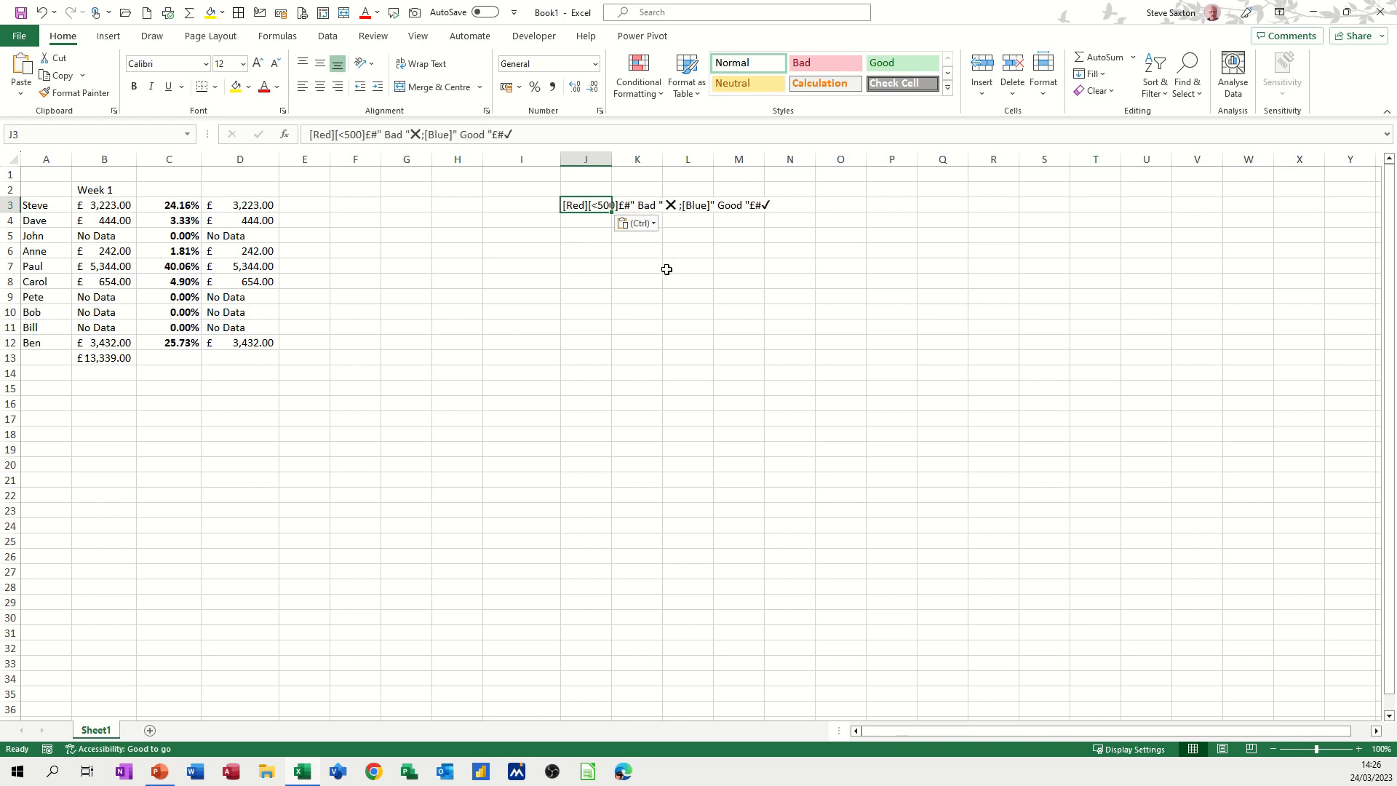
left_click(597, 237)
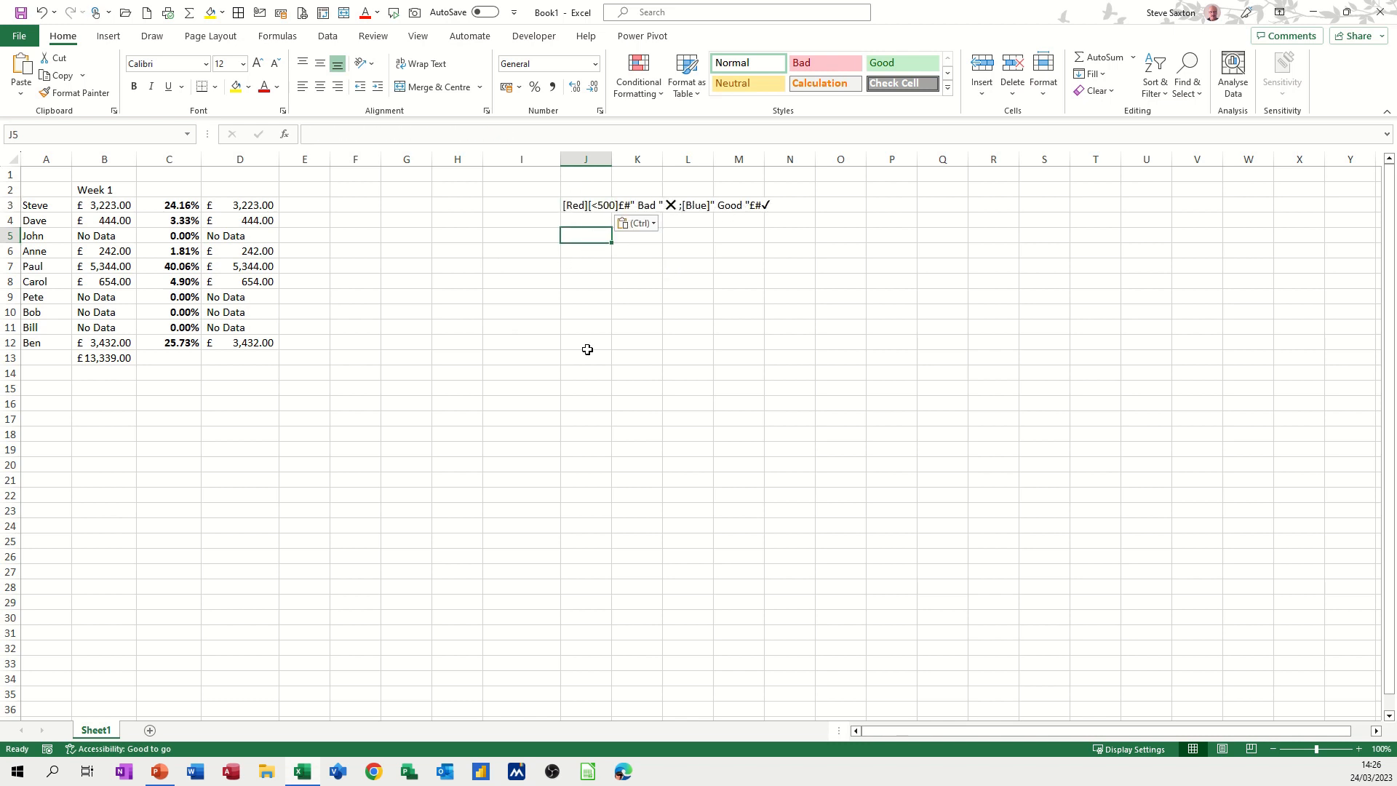
left_click(263, 206)
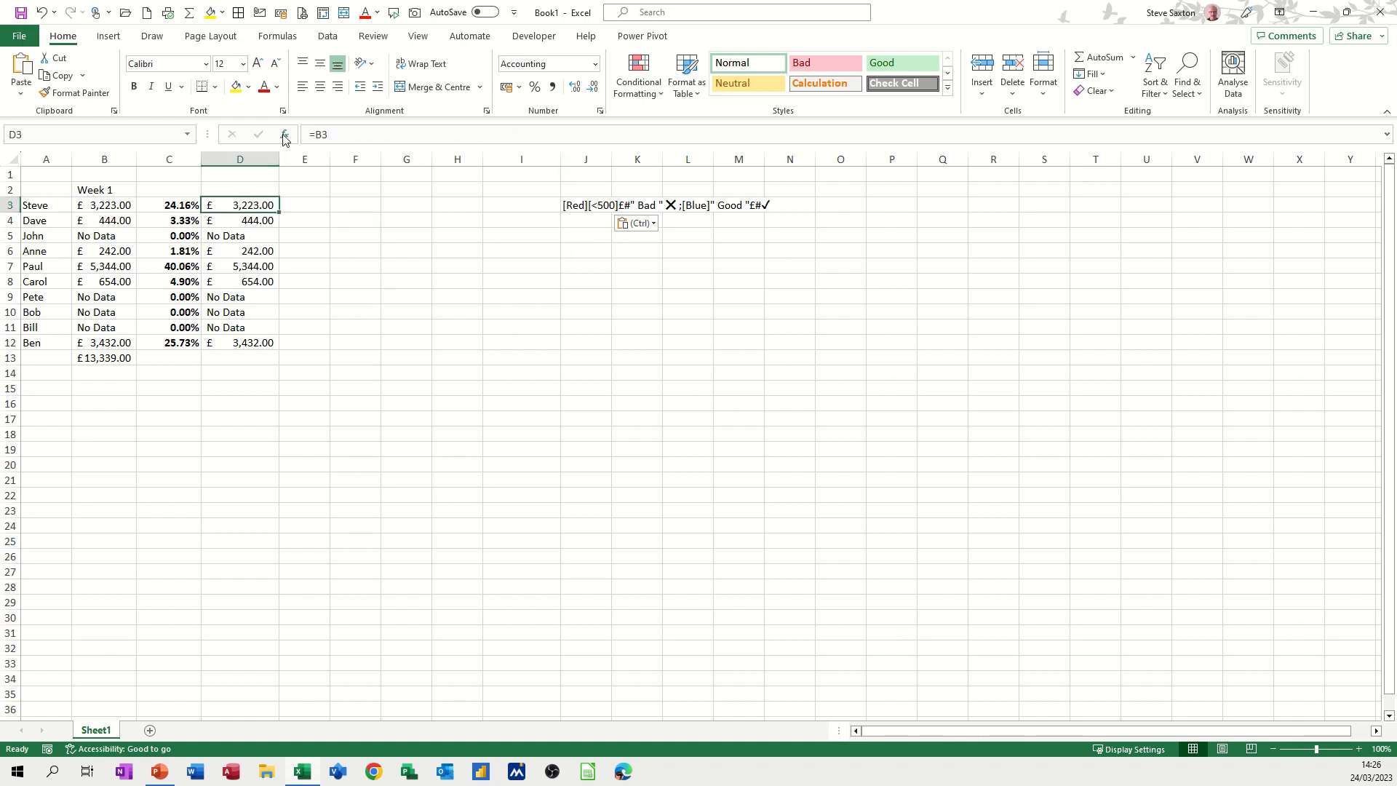
left_click_drag(278, 213, 240, 343)
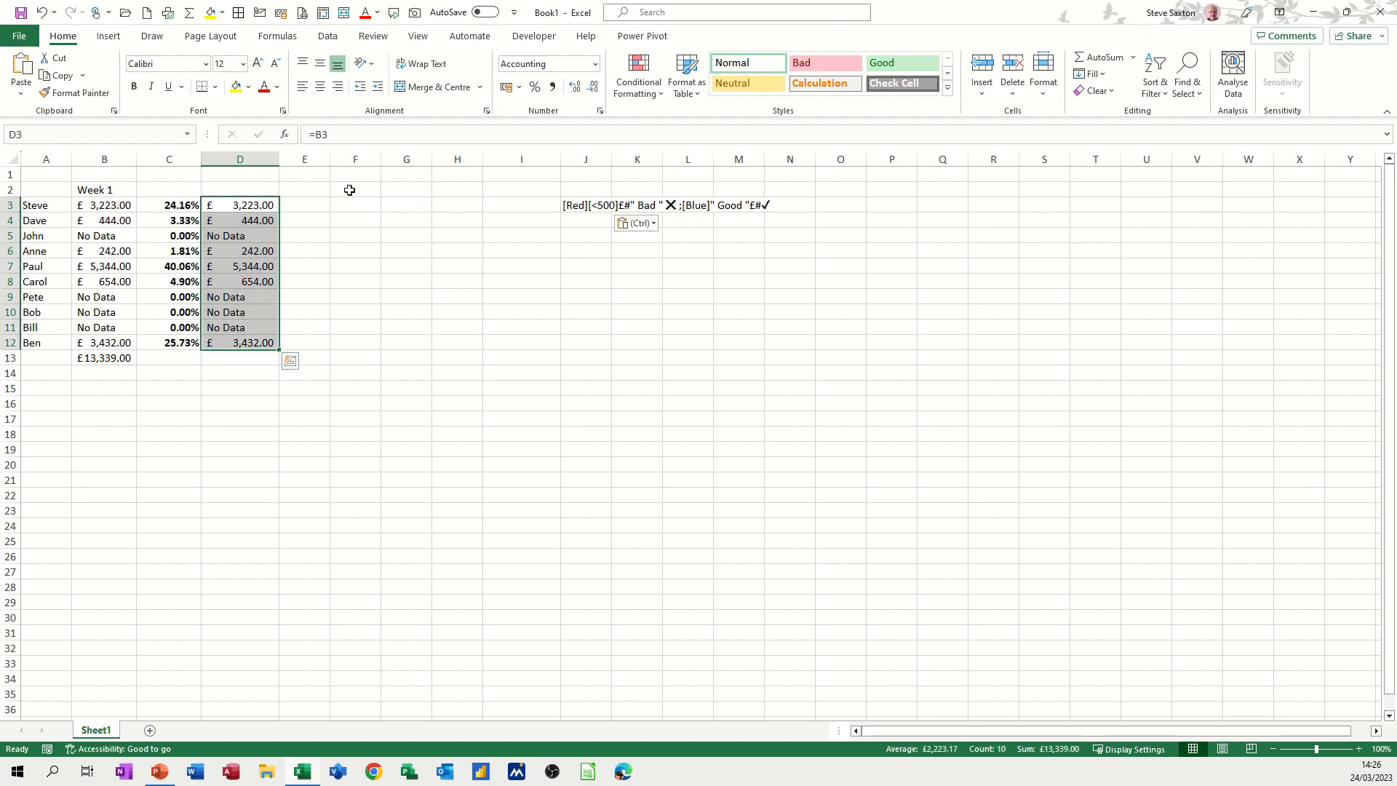
Open Format Cells on the Custom category for column D and delete the existing Type code
left_click(599, 111)
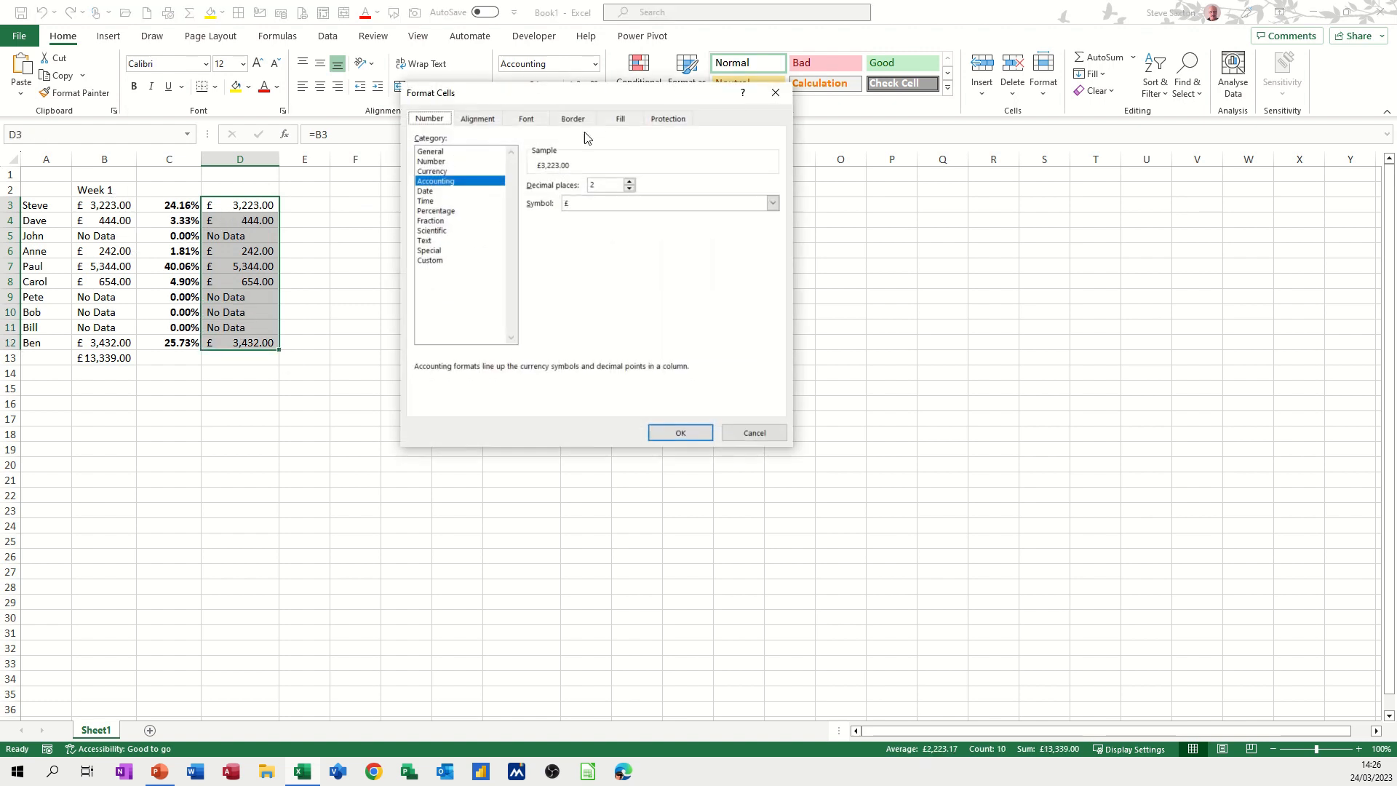
left_click(437, 261)
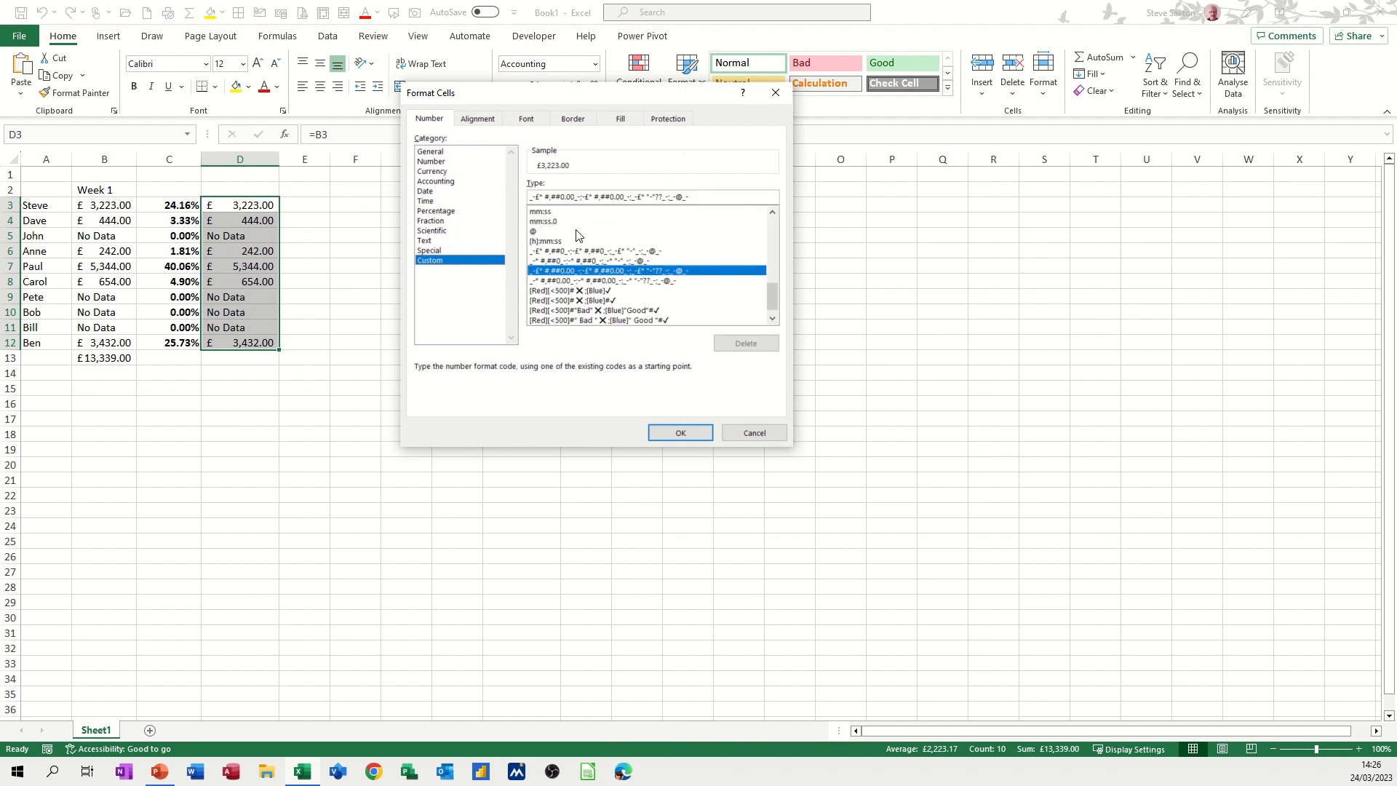
left_click_drag(697, 195, 528, 196)
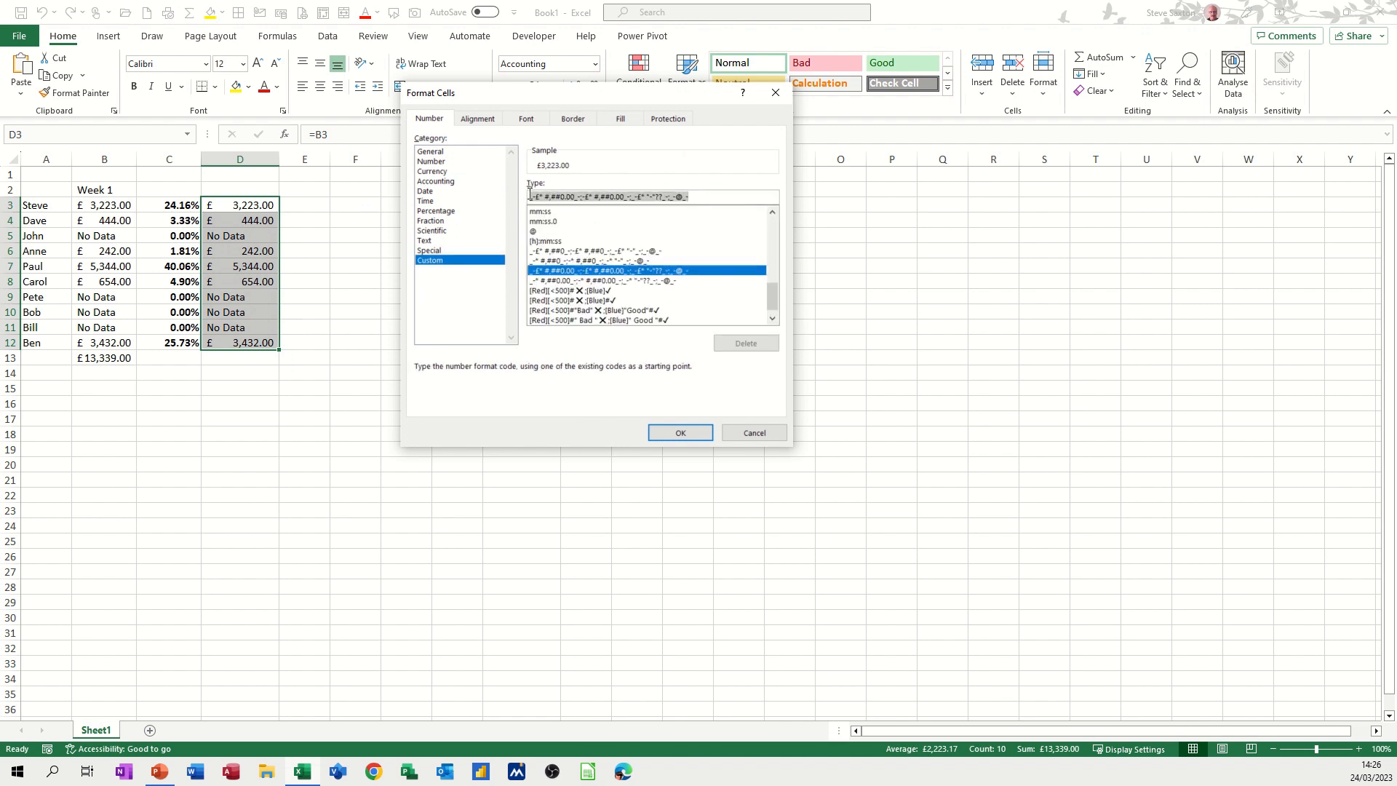
key("Delete")
left_click_drag(617, 95, 360, 81)
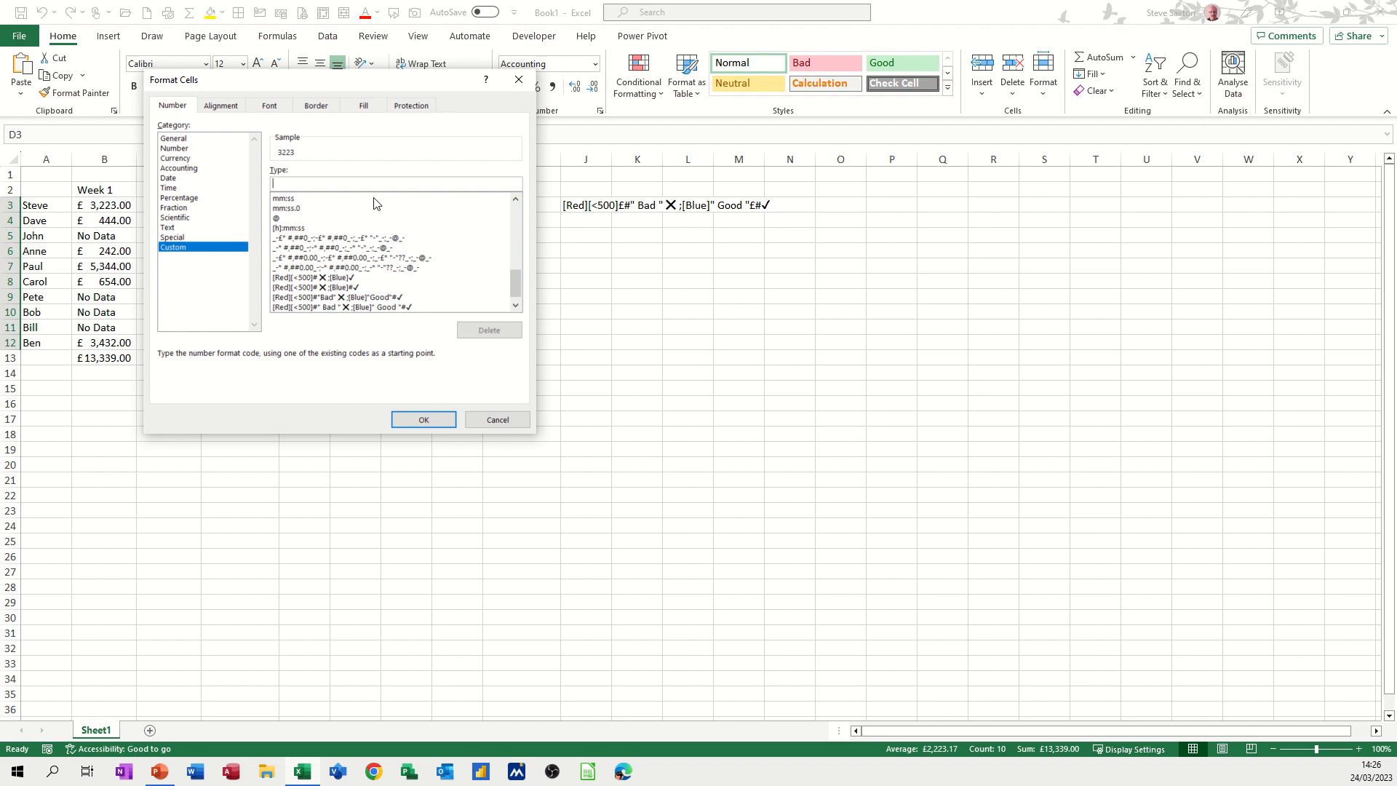
Type [red][<500]£#" Bad " into the custom Type box and bring up the emoji panel
type("[")
type("red][<500]")
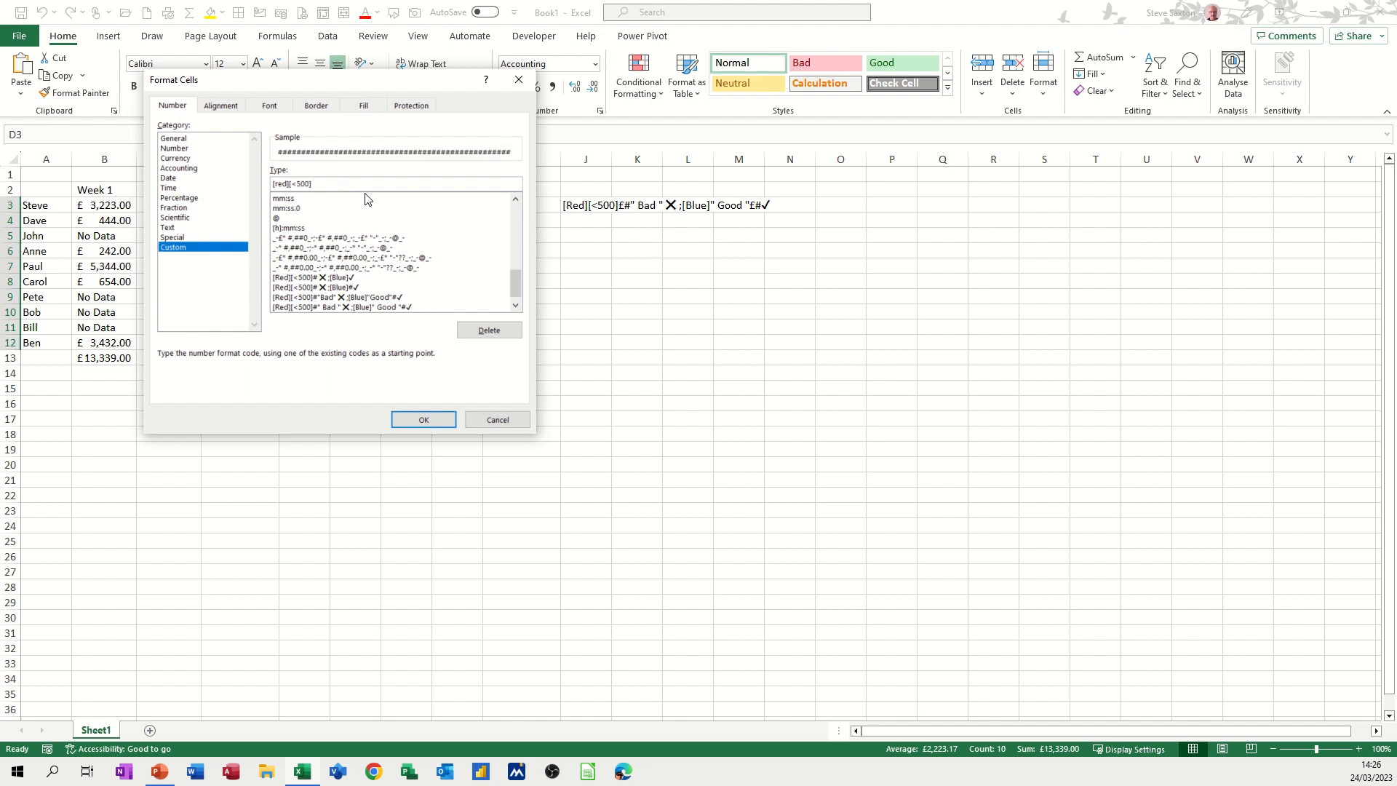
type("£#\" Bad")
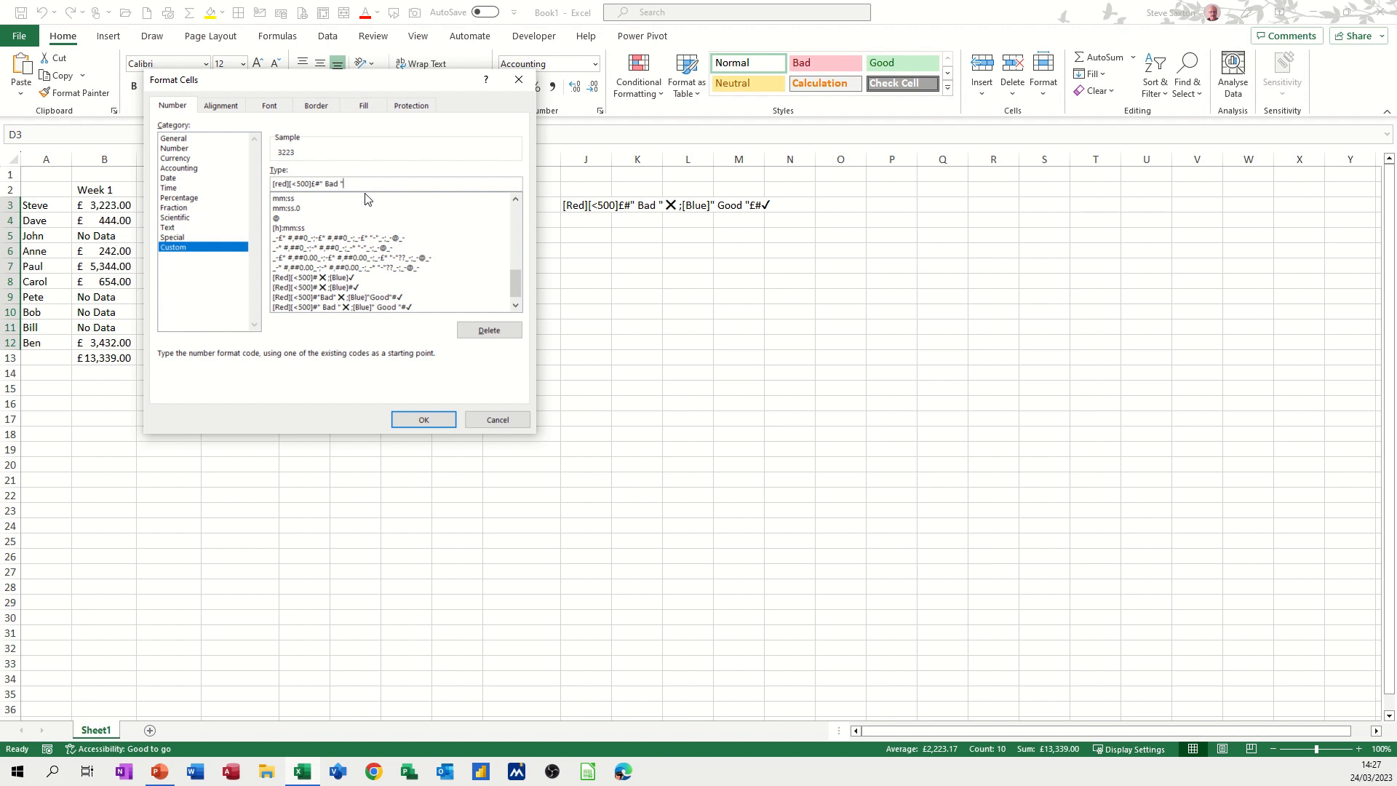
key("super+period")
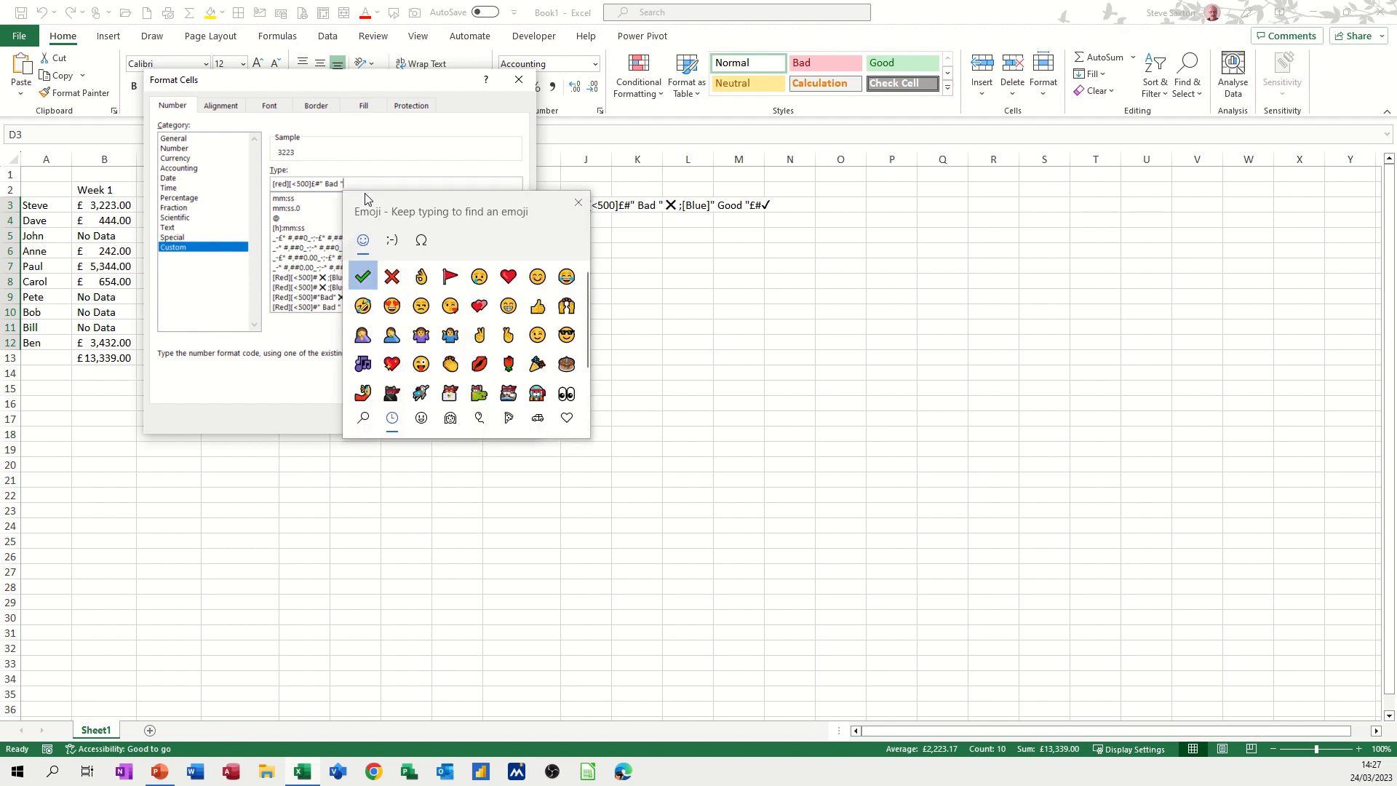
Insert a ✕ after Bad and continue the code with ;[Blue]" Good "£#
left_click(394, 279)
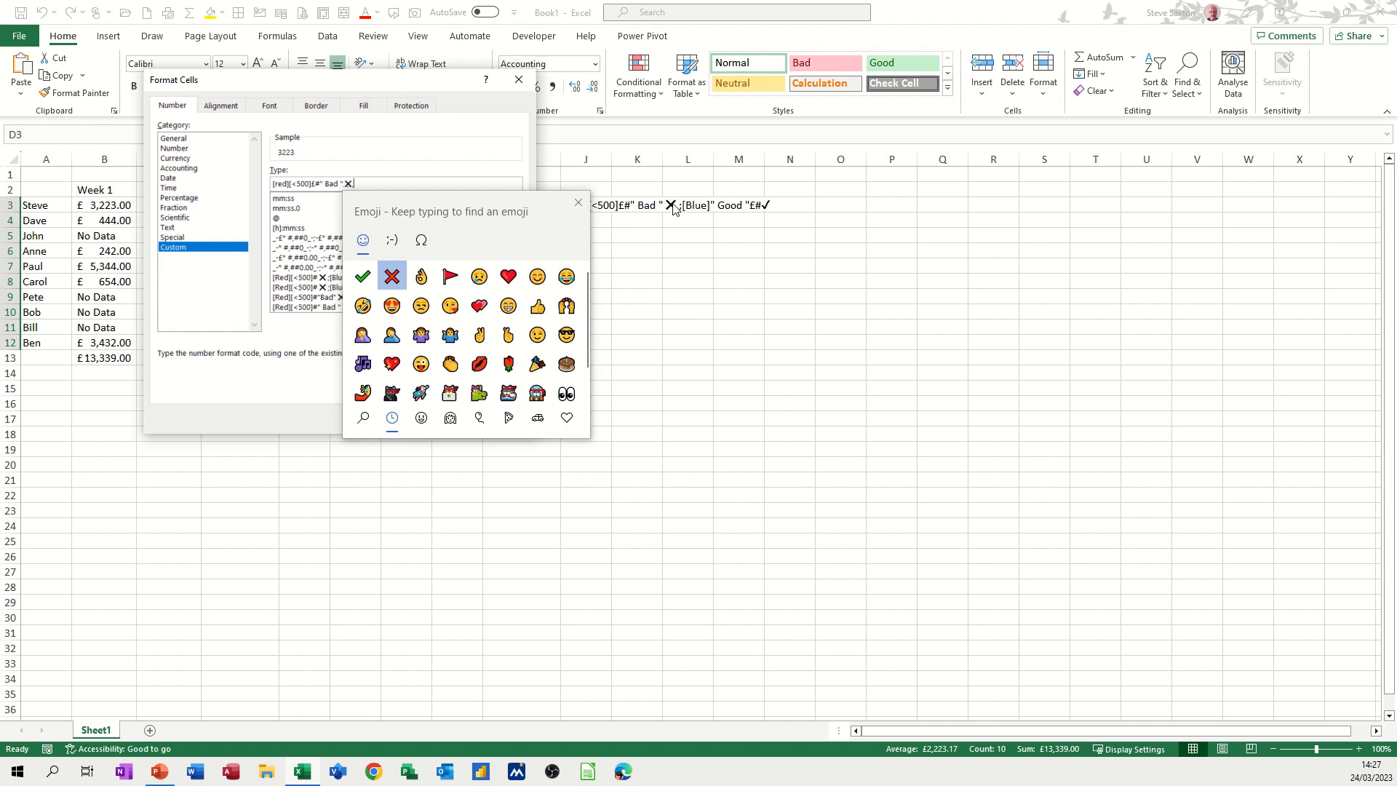
type(";")
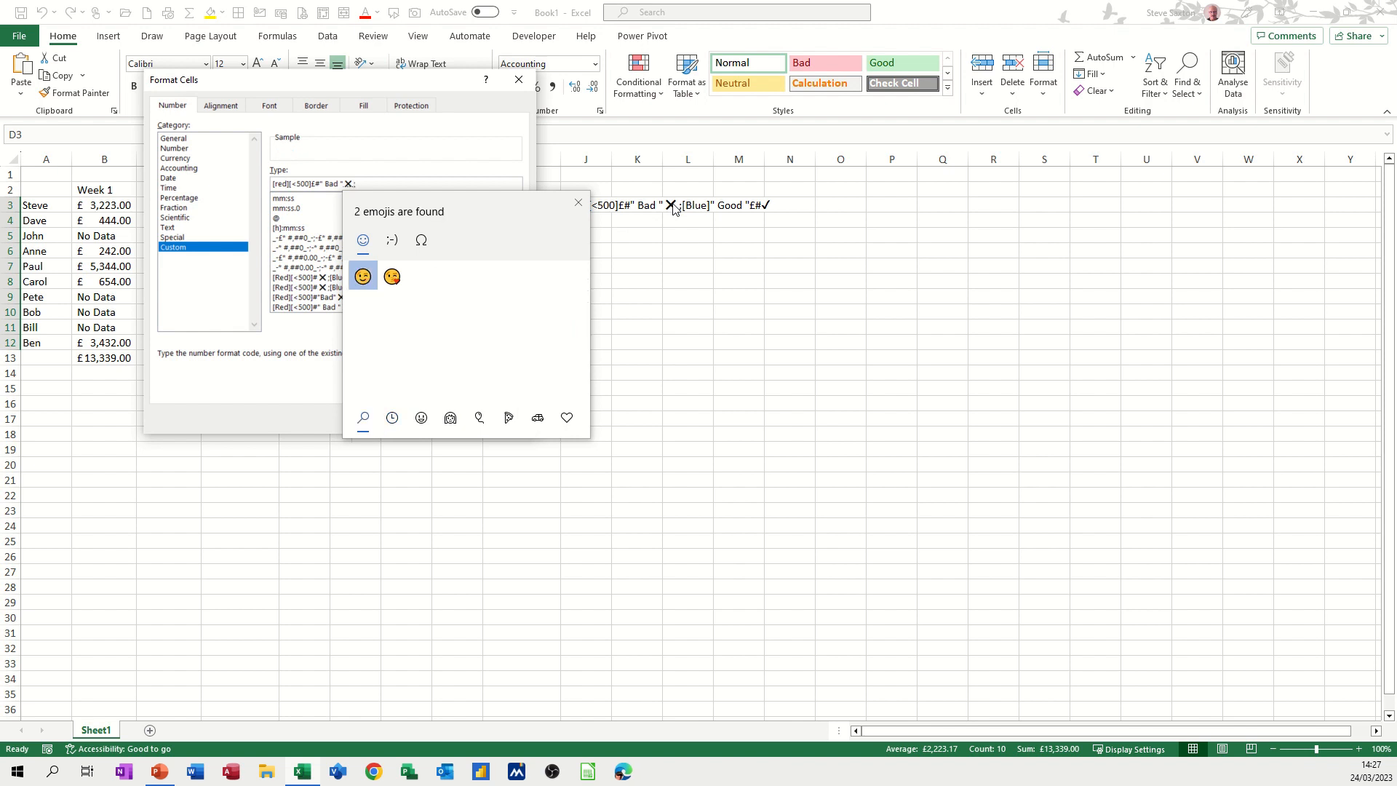
type("[blue]\" Good")
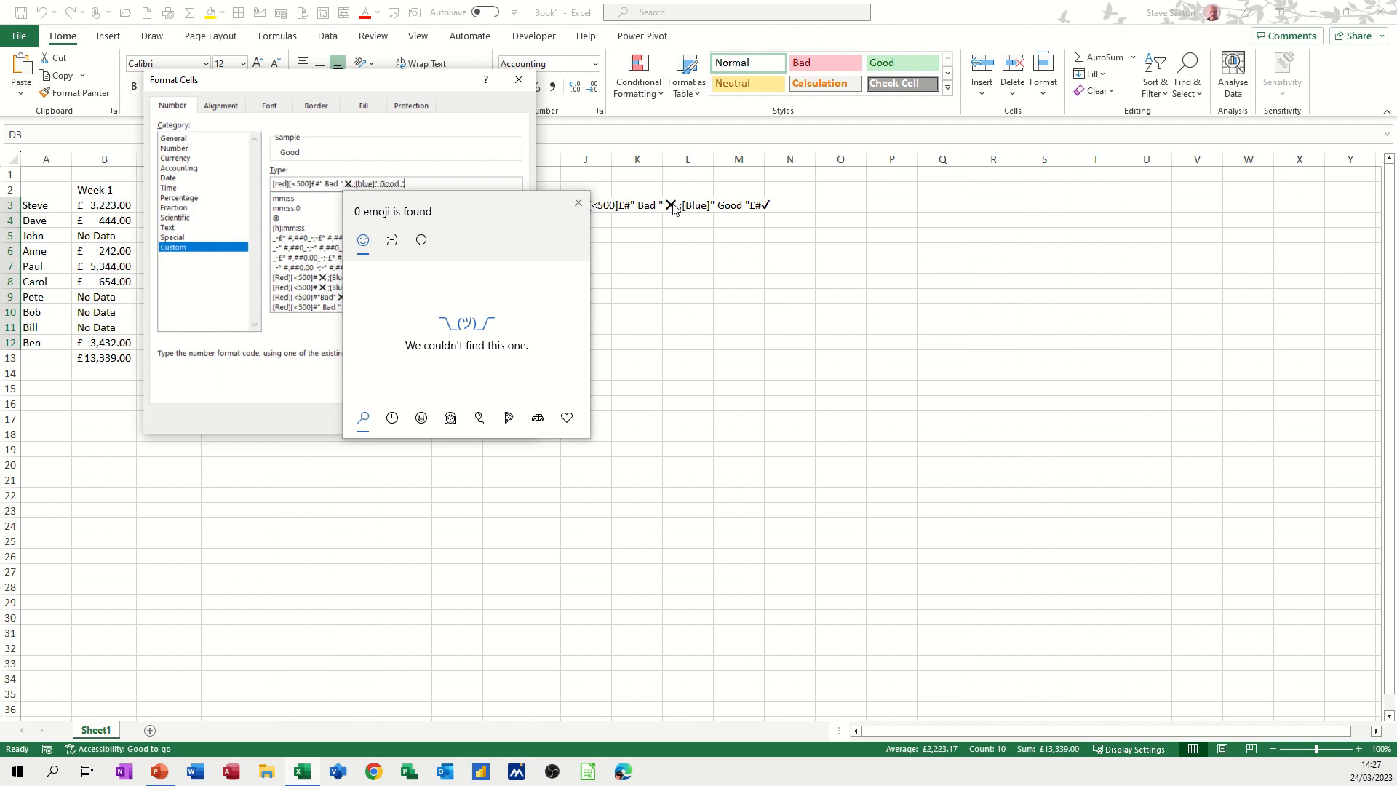
type("#")
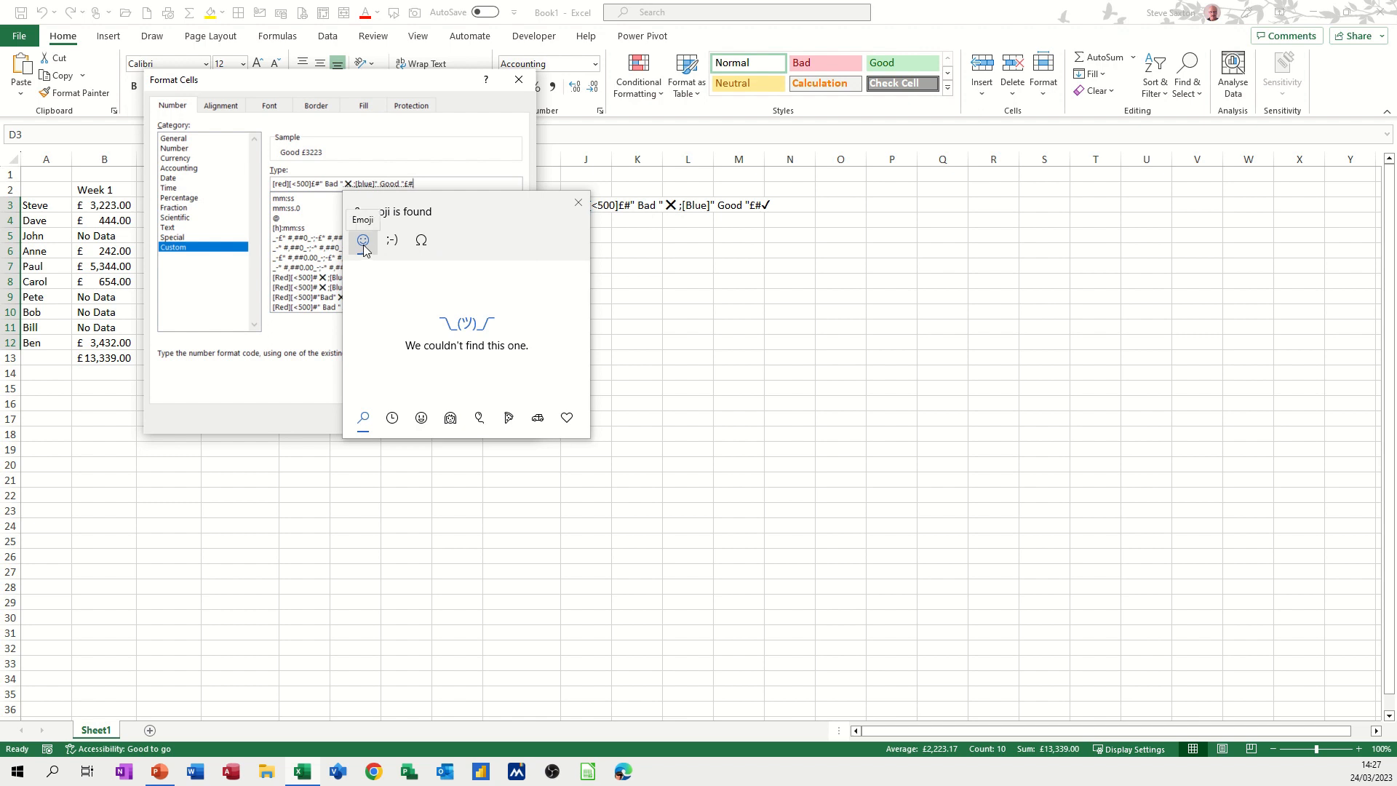
left_click(393, 240)
left_click(365, 246)
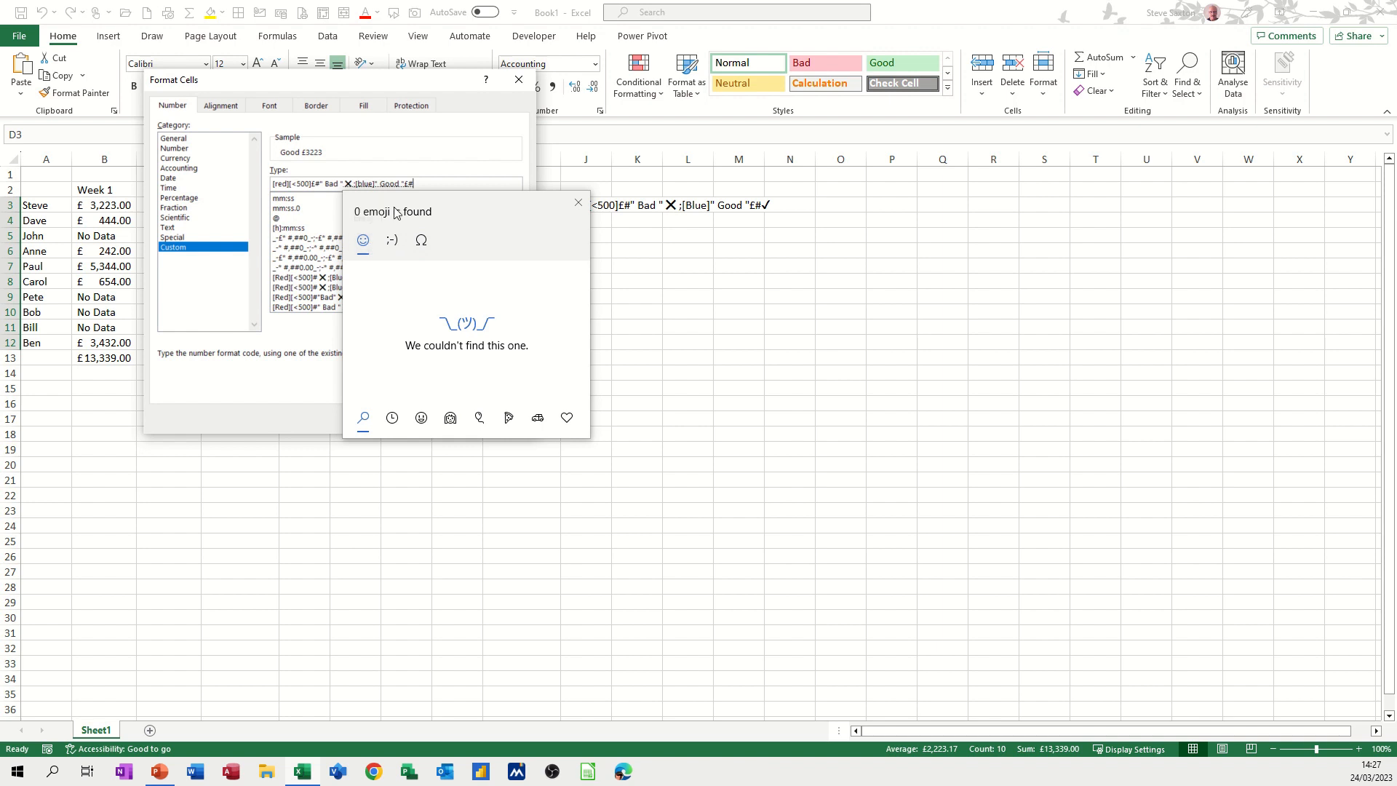
left_click(479, 176)
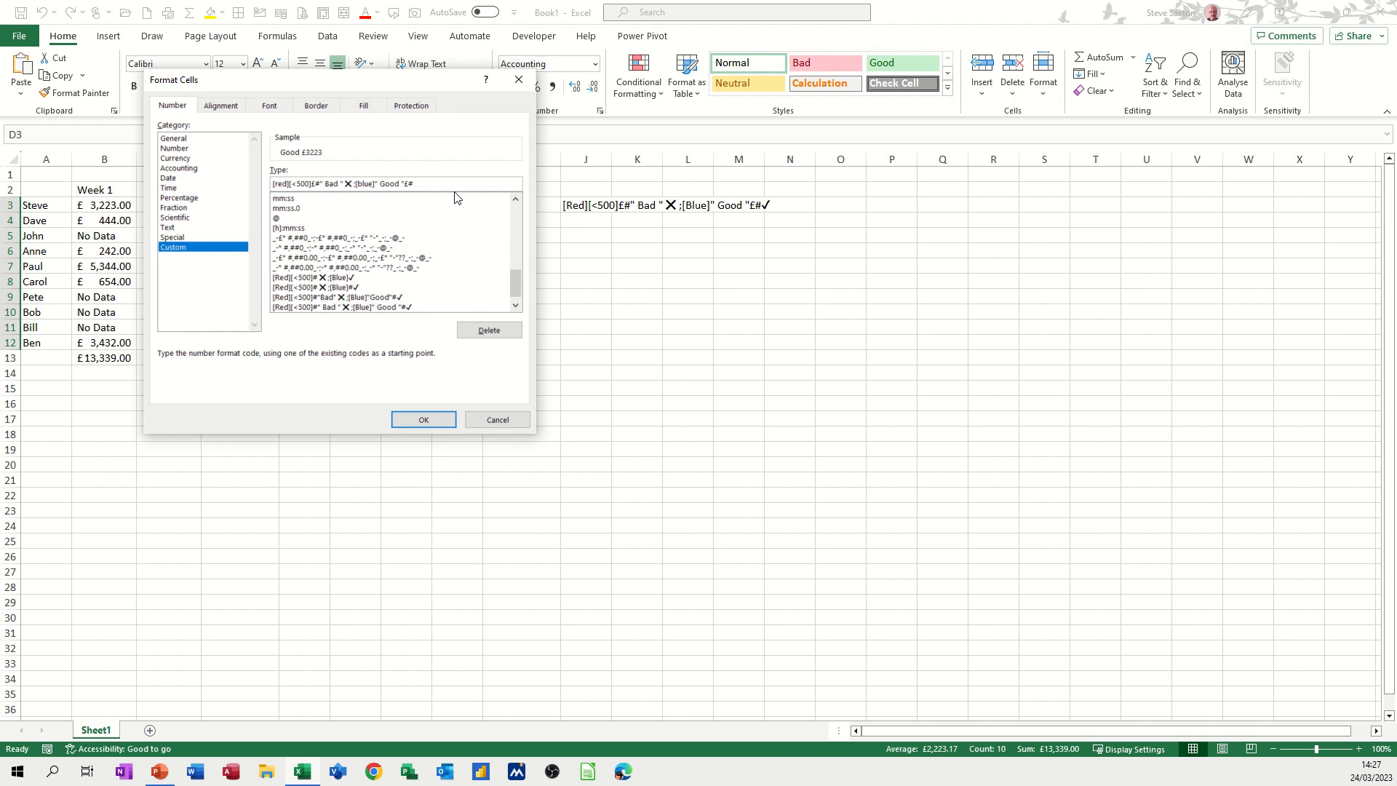
Append a ✓ to the code and apply the Good/Bad format to D3:D12
key("super+period")
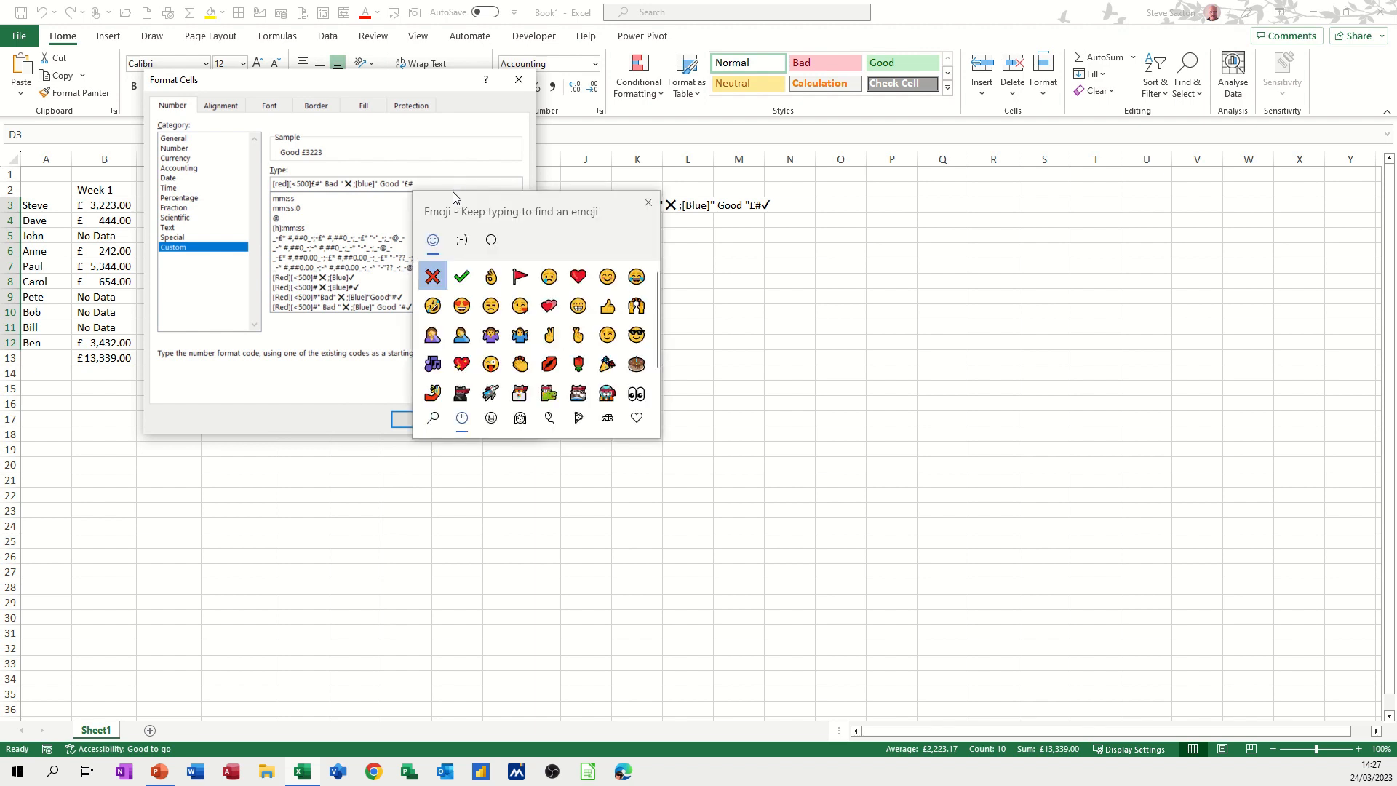
key("Right")
key("Return")
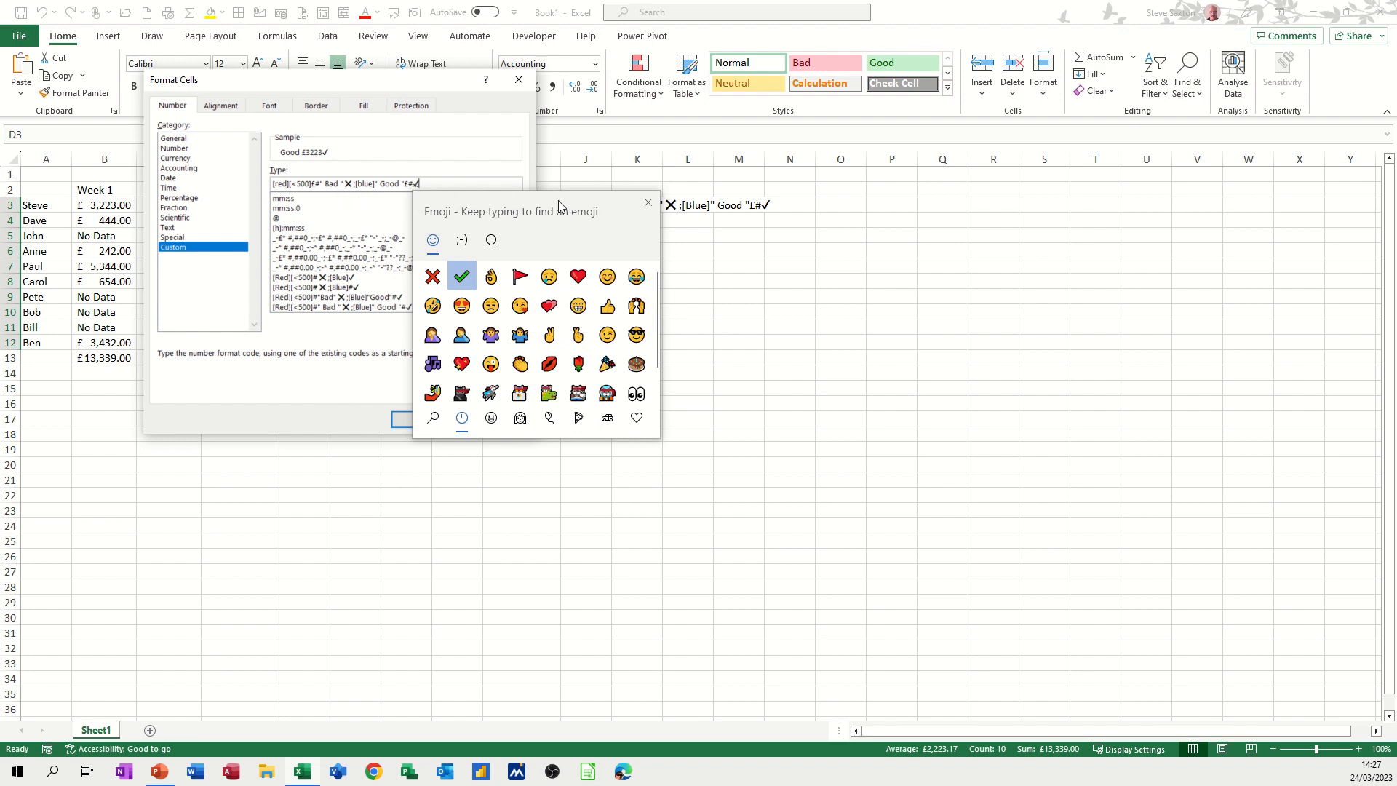
left_click(646, 205)
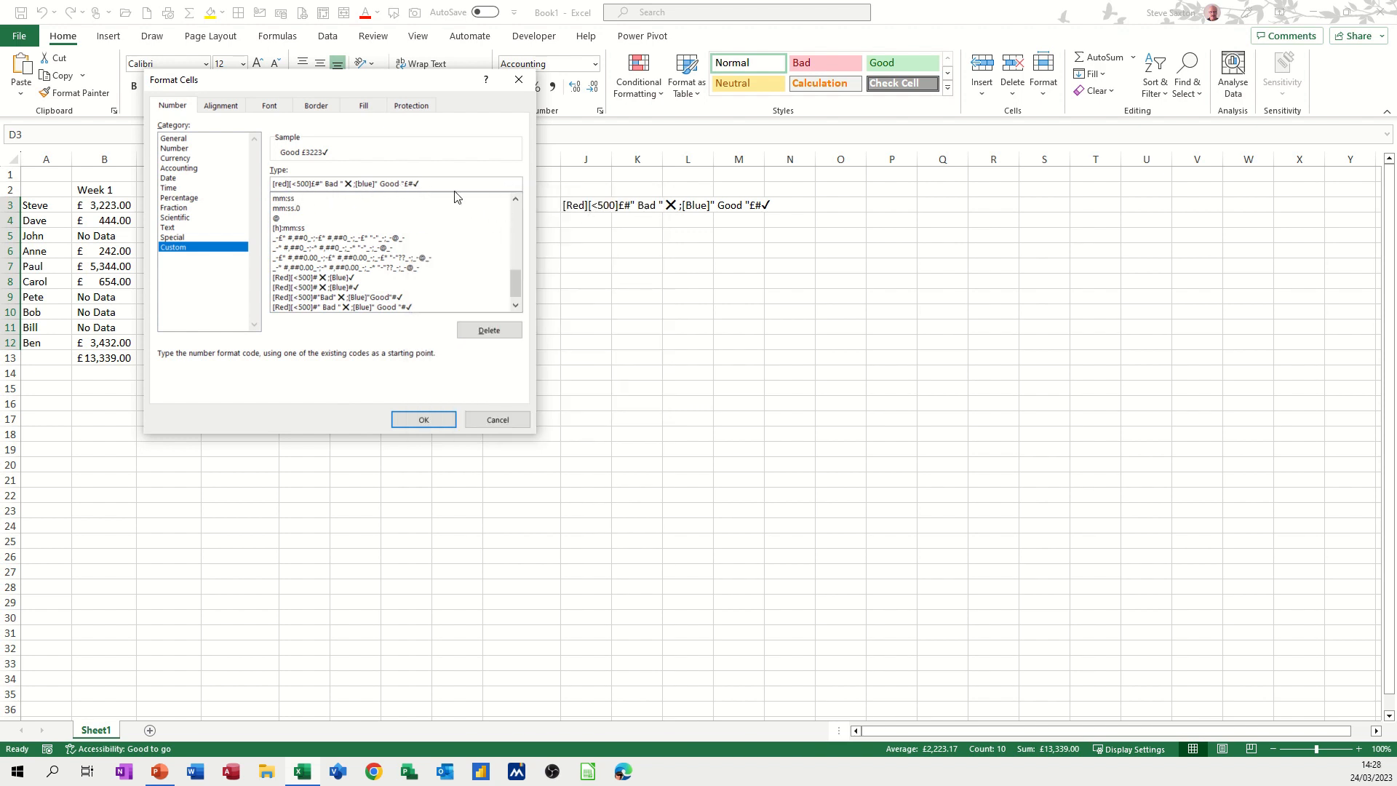
left_click(424, 420)
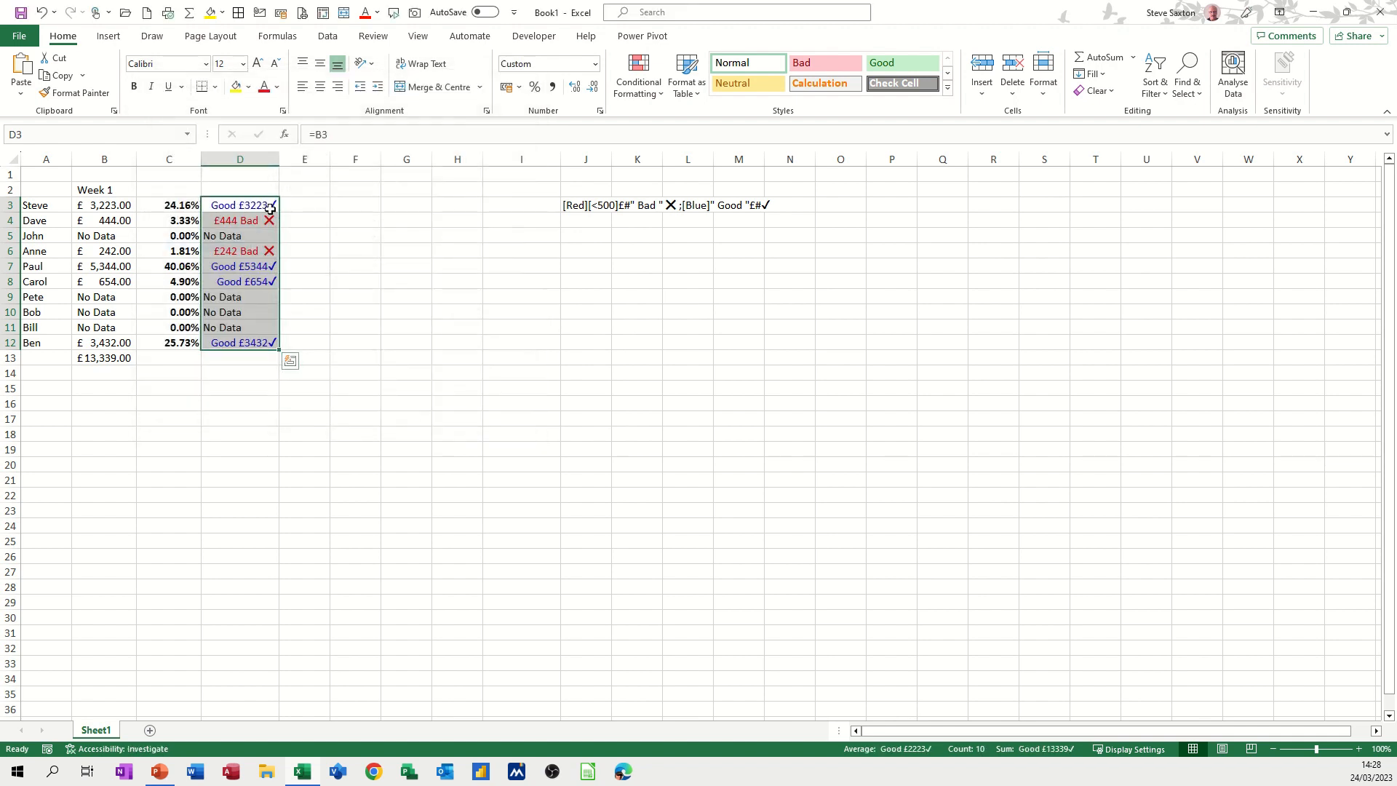
left_click(251, 379)
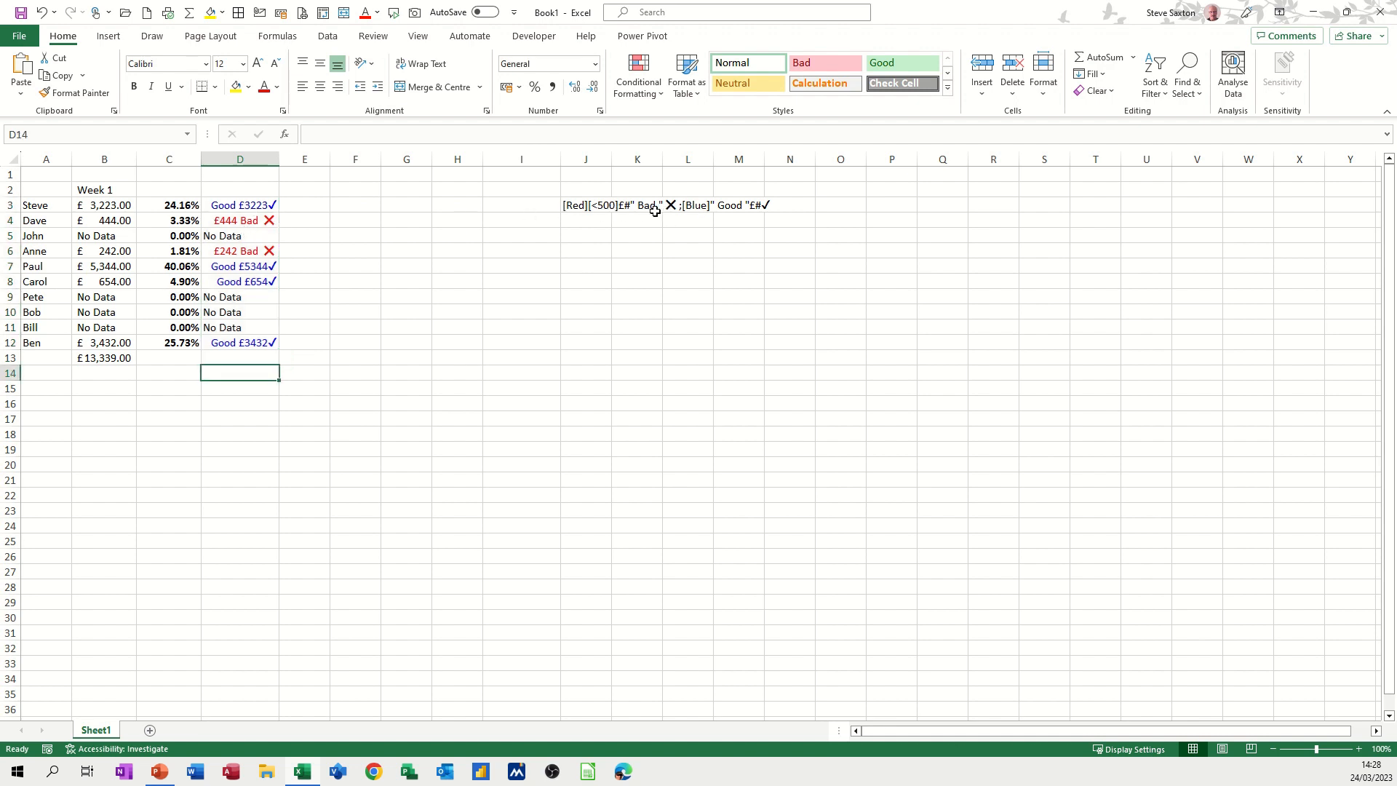